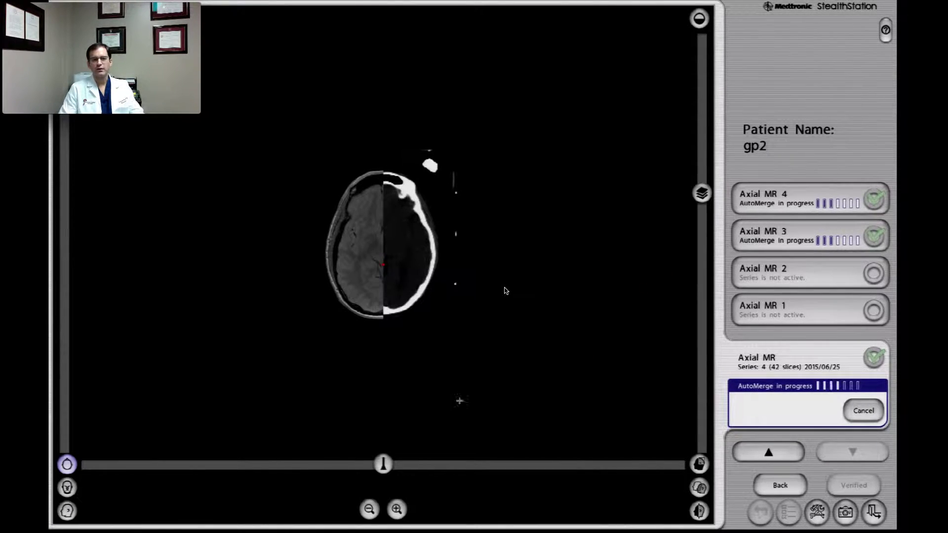
# Step: Verify the automatic merges of the Axial MR, Axial MR 4 and Axial MR 3 series with the registration series, and accept them
pyautogui.click(397, 509)
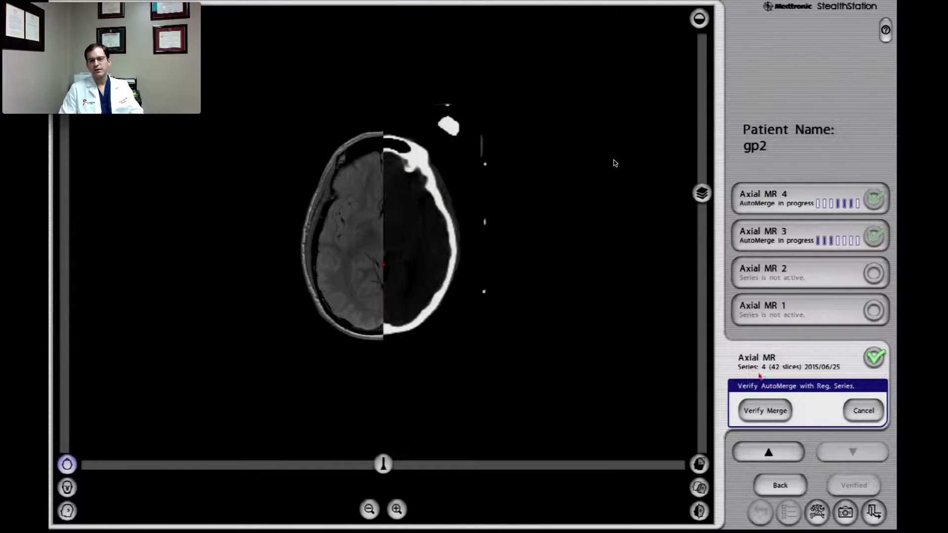
pyautogui.click(758, 410)
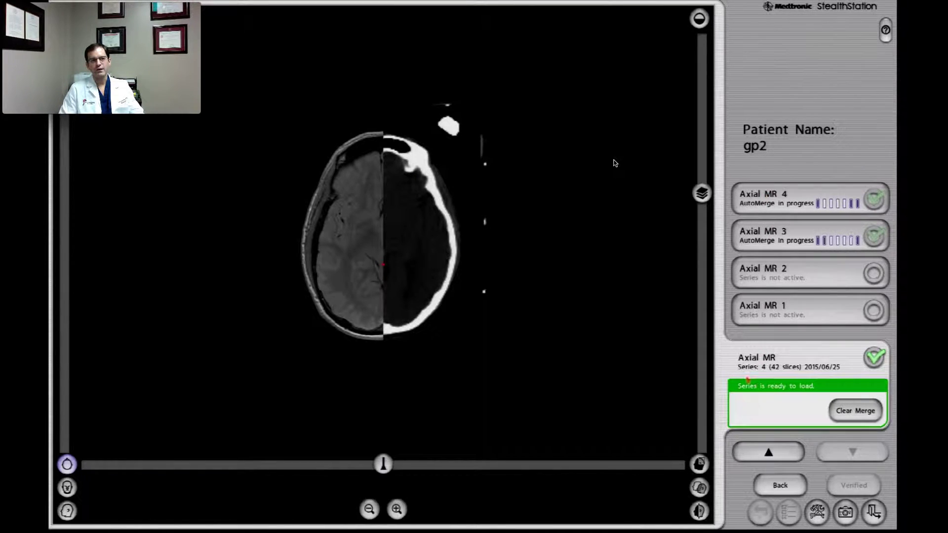
pyautogui.click(773, 231)
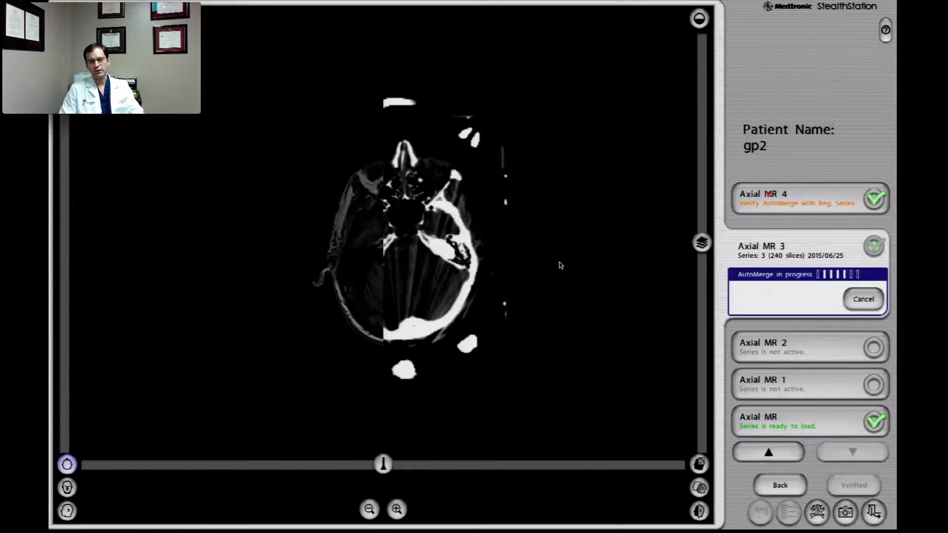
pyautogui.click(766, 262)
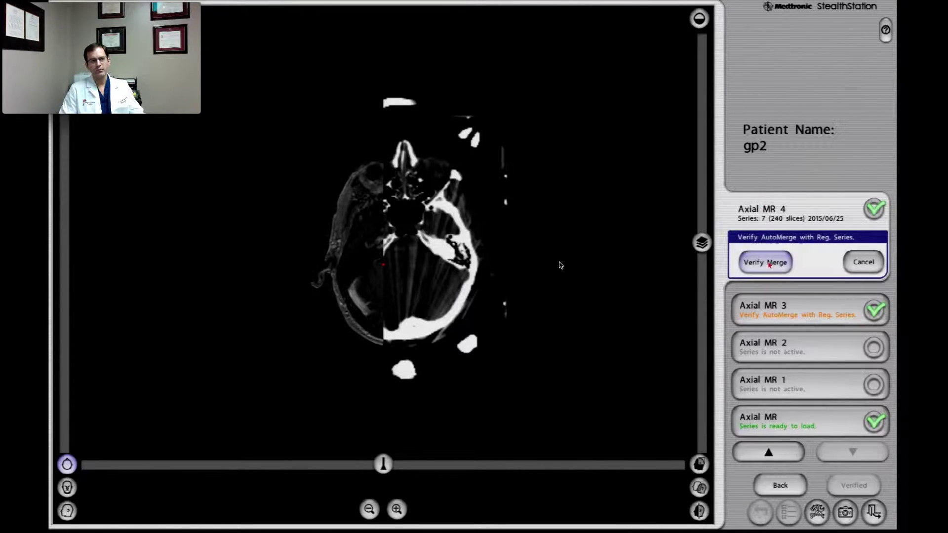
pyautogui.click(766, 299)
pyautogui.click(848, 486)
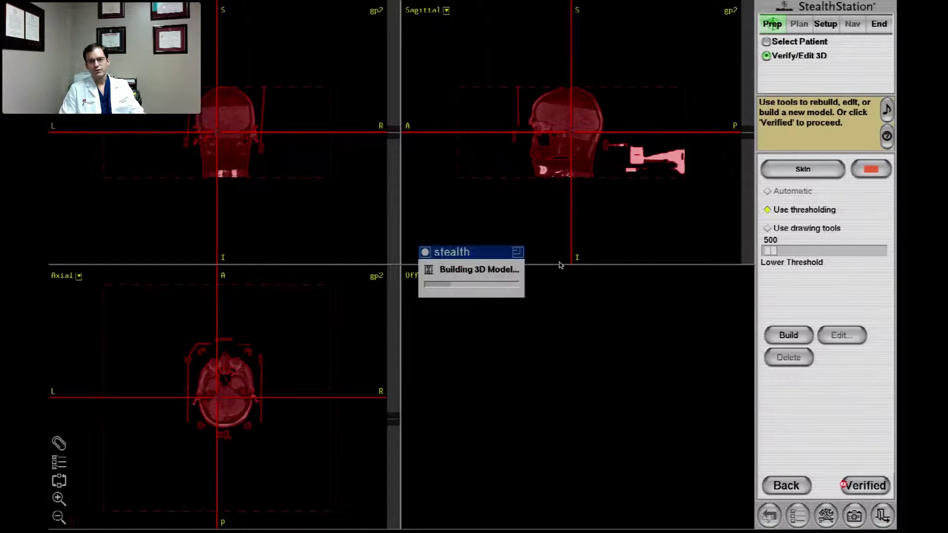
# Step: Accept the 3D skin model, then automatically register the Leksell frame from the whole volume and accept the registration
pyautogui.click(860, 485)
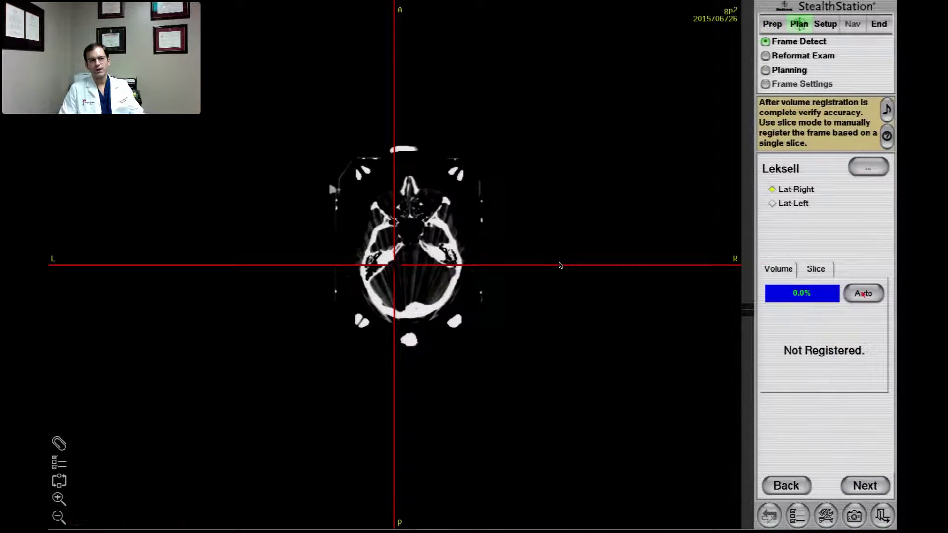
pyautogui.click(863, 294)
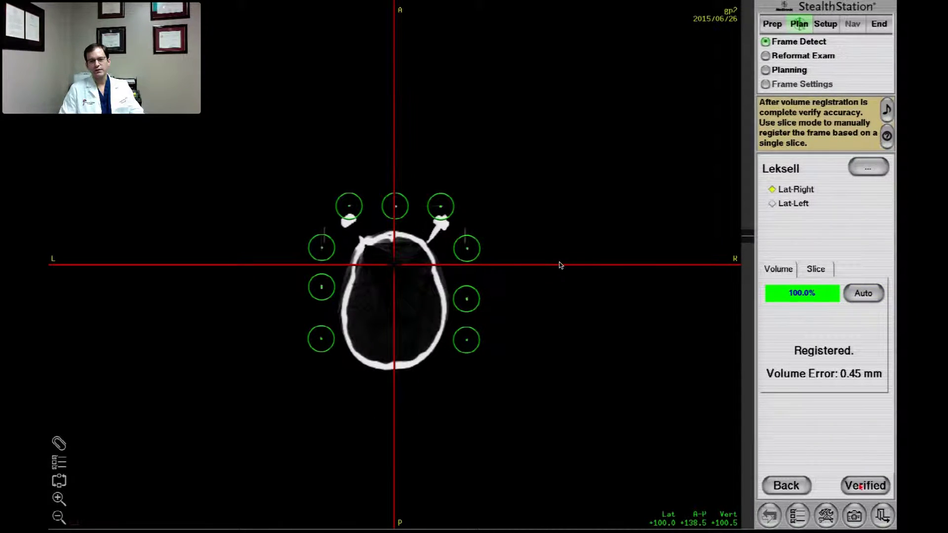
pyautogui.click(861, 487)
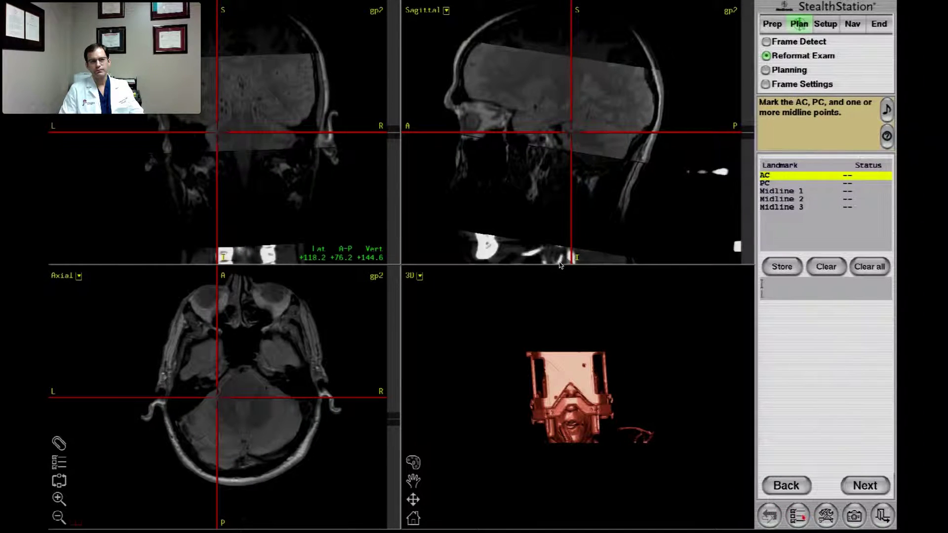
# Step: Replace the 3D model view with Probe's Eye View and hide the crosshairs
pyautogui.click(419, 277)
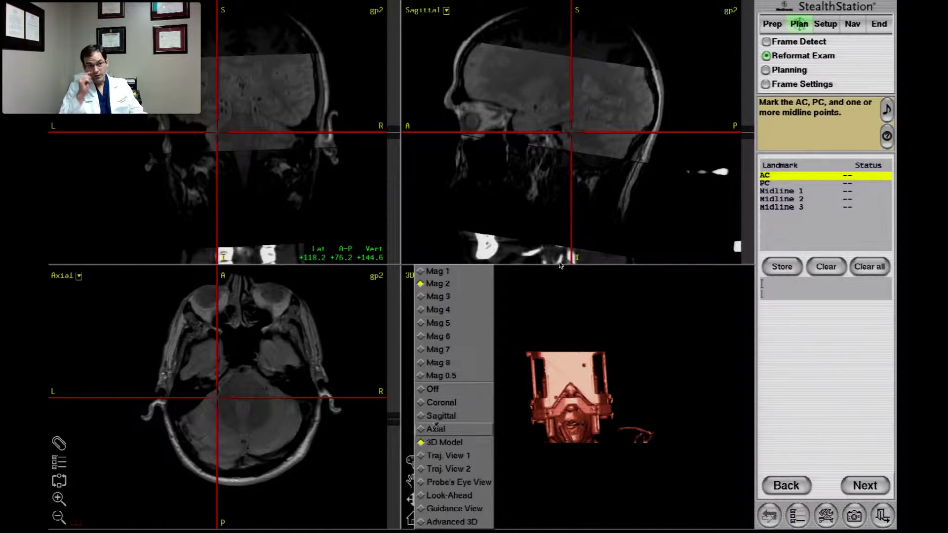
pyautogui.click(445, 474)
pyautogui.click(796, 515)
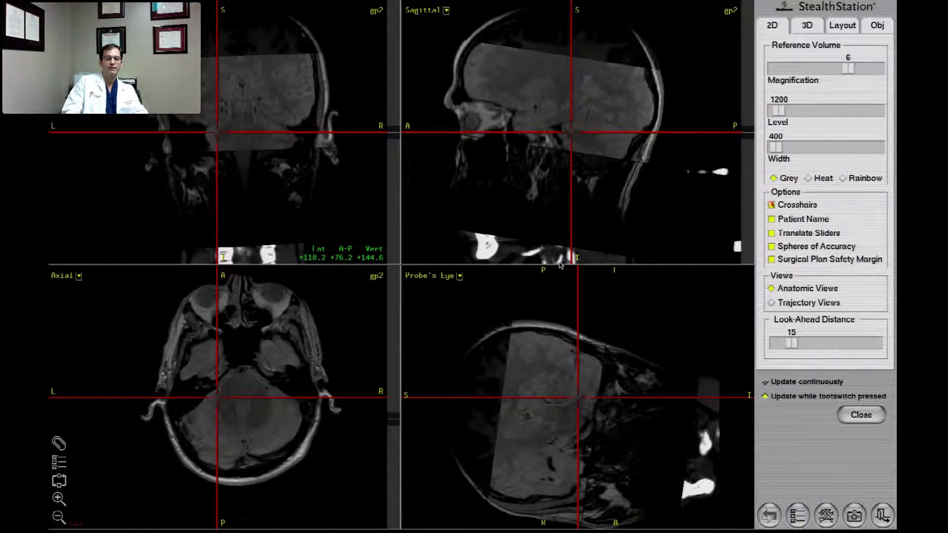
# Step: Set the Axial MR series' contrast level to 2169 and its general blend to 0
pyautogui.click(880, 27)
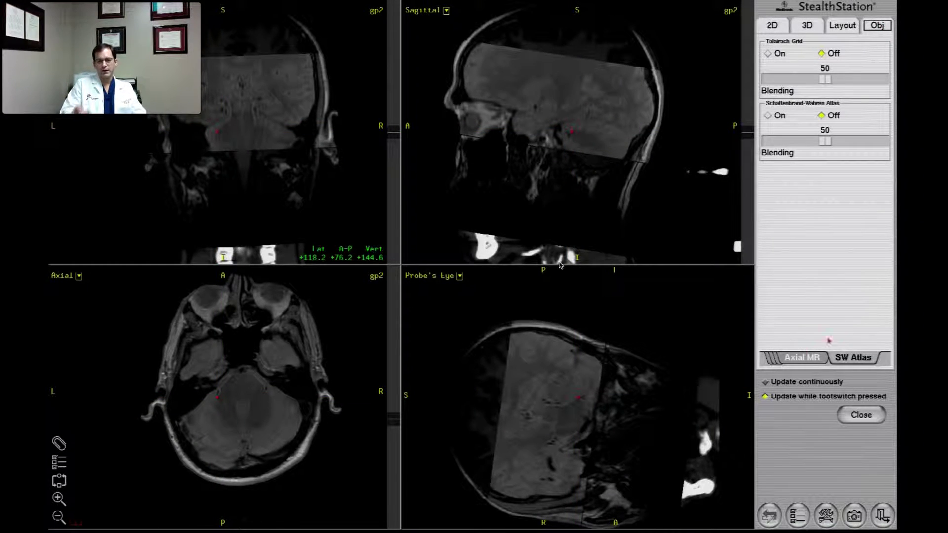
pyautogui.click(804, 357)
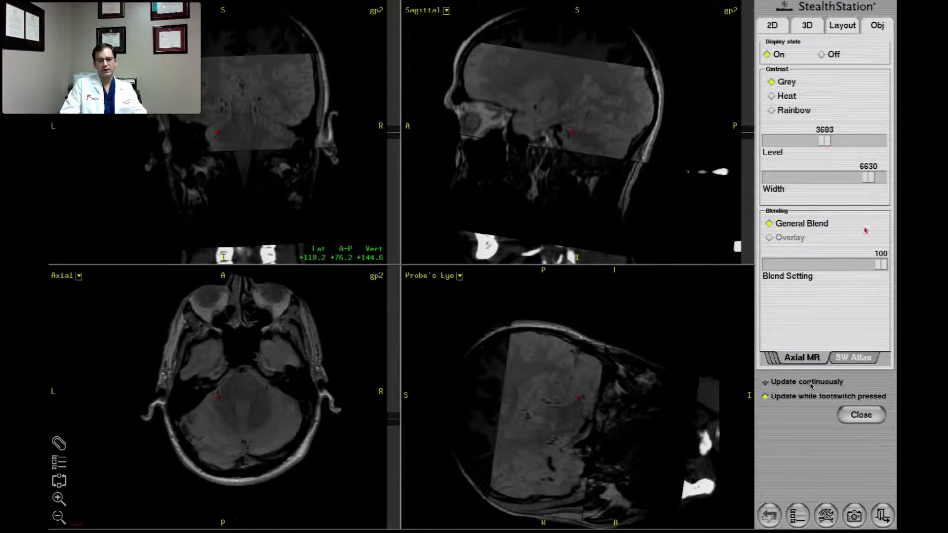
pyautogui.moveTo(831, 143); pyautogui.dragTo(809, 142)
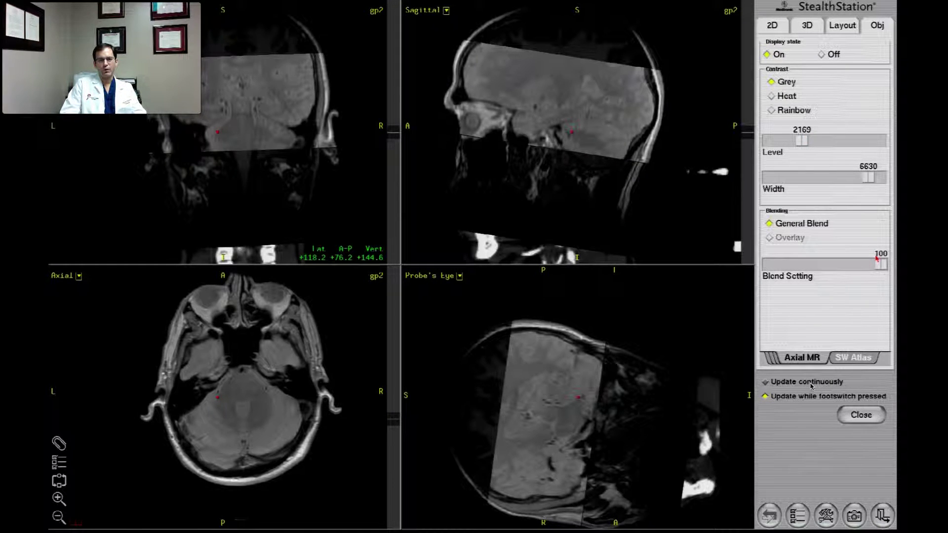
pyautogui.moveTo(883, 268); pyautogui.dragTo(665, 271)
# Step: Select the Axial MR 3 series for display adjustment and set its contrast level to 110
pyautogui.click(770, 358)
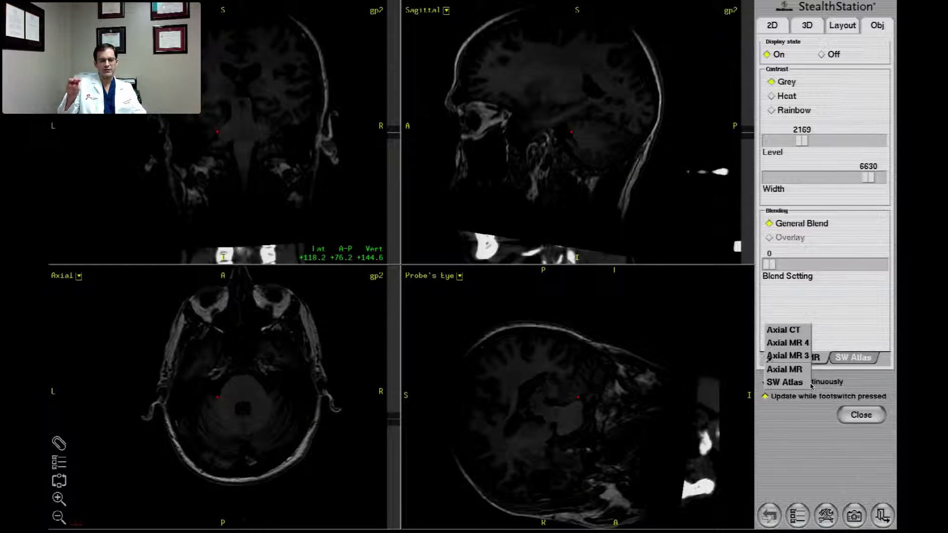
pyautogui.click(775, 356)
pyautogui.moveTo(824, 141); pyautogui.dragTo(772, 142)
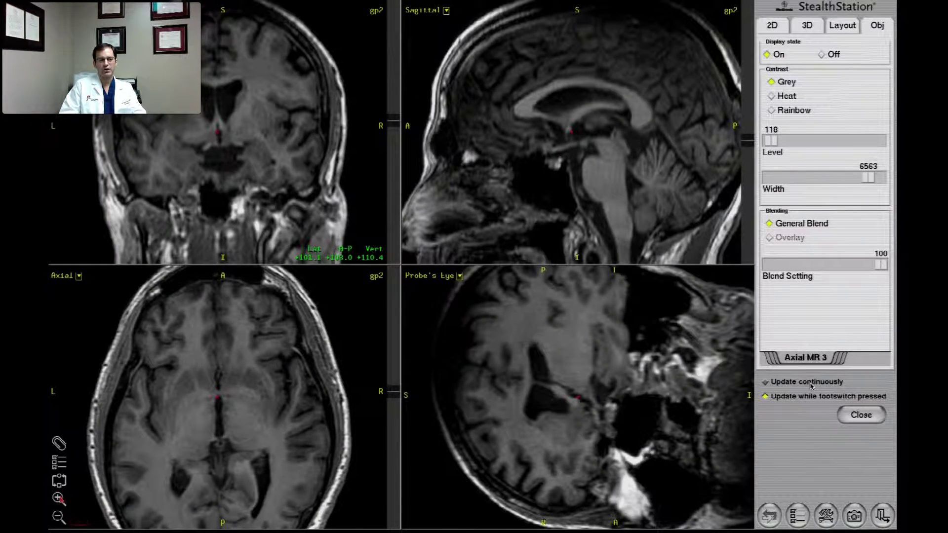
# Step: Store the AC landmark at the anterior commissure on the midline
pyautogui.click(64, 500)
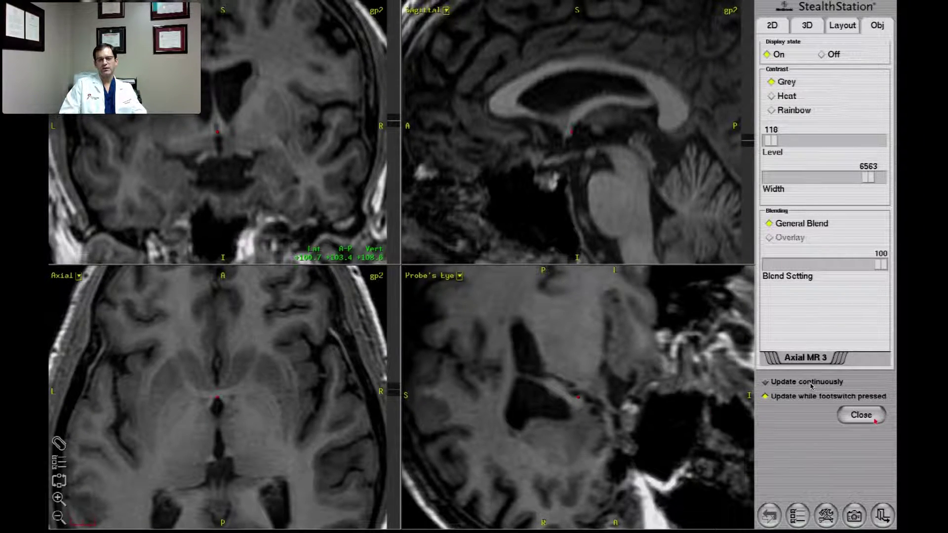
pyautogui.click(874, 420)
pyautogui.click(782, 267)
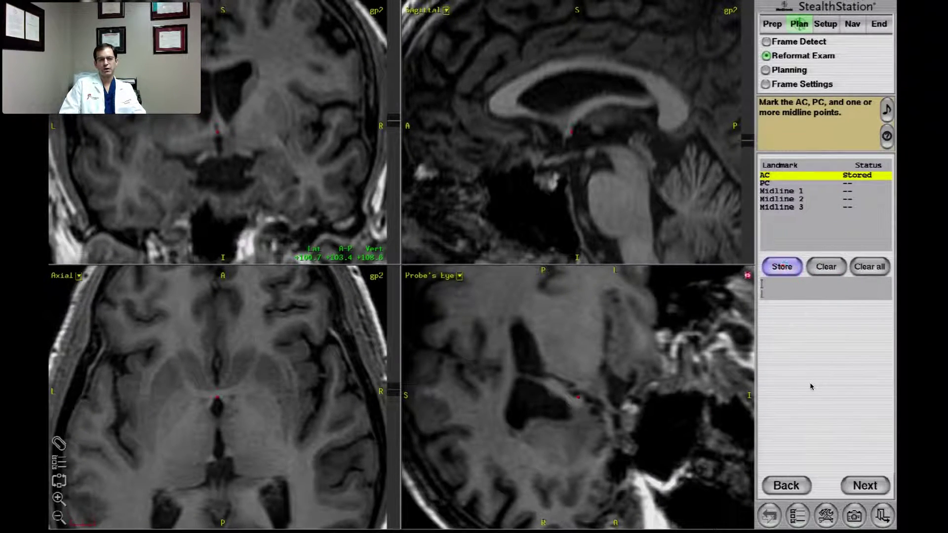
# Step: Locate the posterior commissure on the midline and store it as the PC landmark, then refine its position and store it again
pyautogui.click(629, 140)
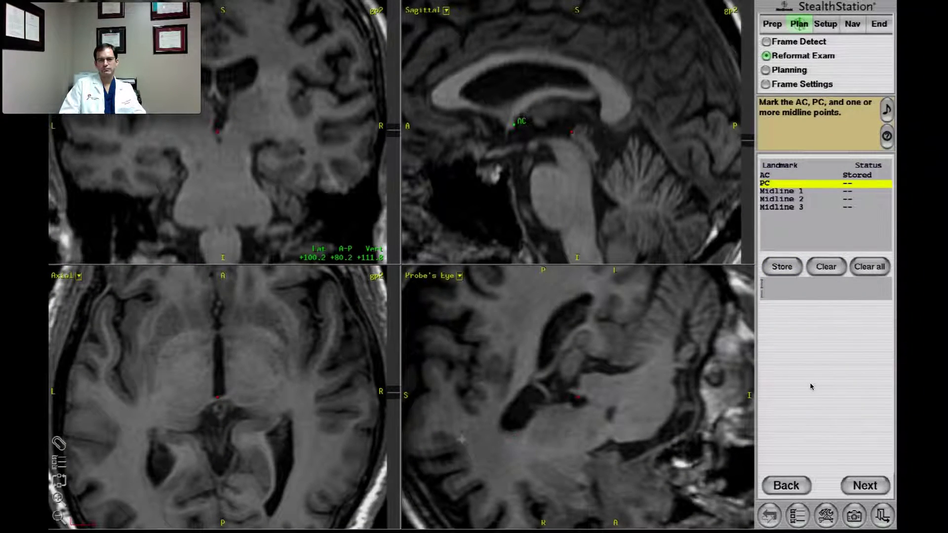
pyautogui.click(396, 374)
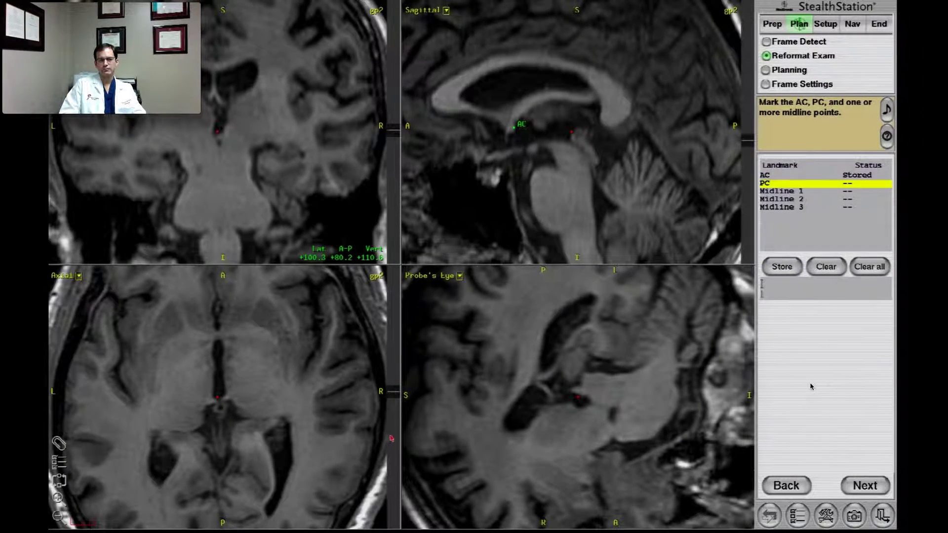
pyautogui.click(391, 439)
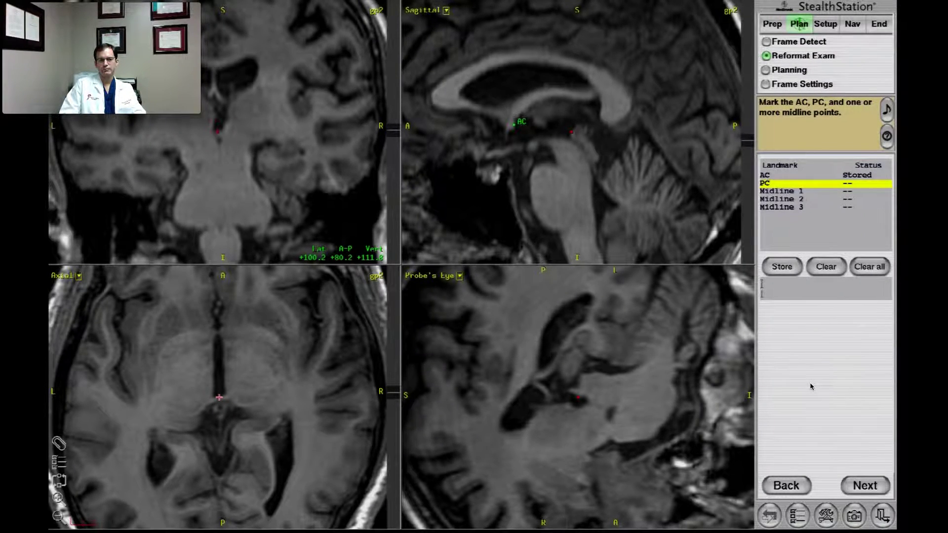
pyautogui.click(780, 270)
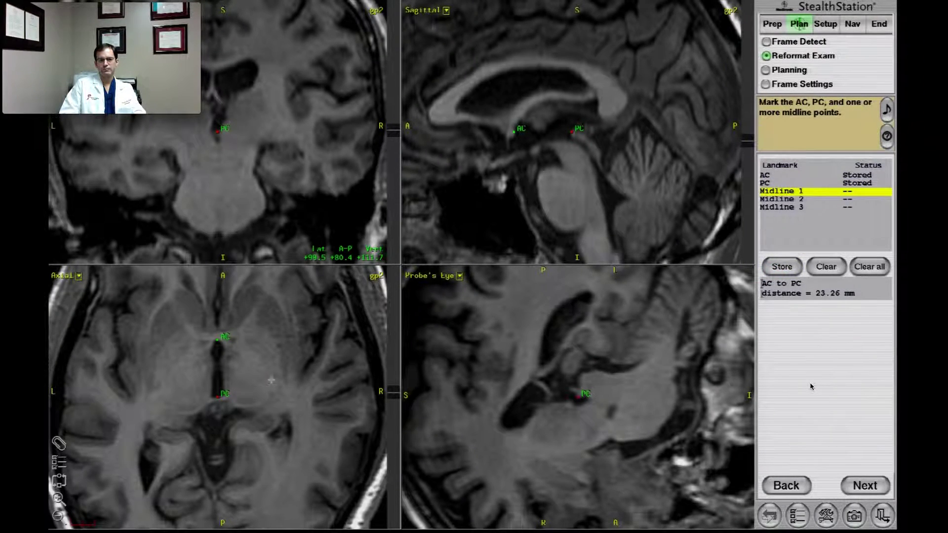
pyautogui.click(769, 185)
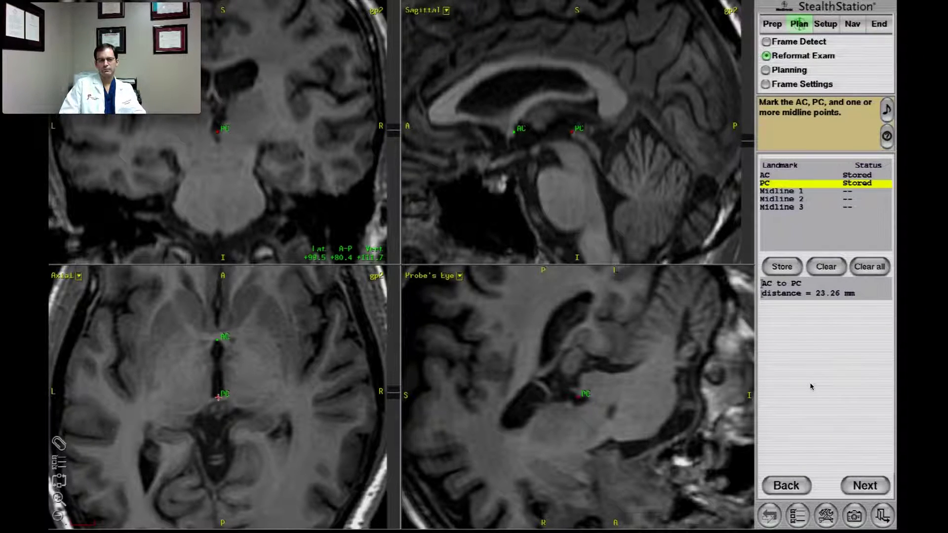
pyautogui.click(789, 269)
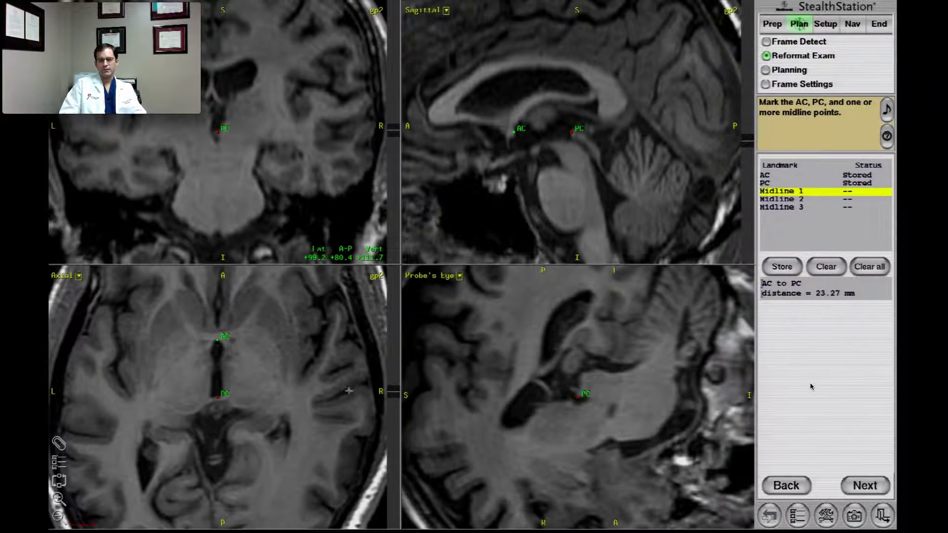
# Step: Store the Midline 1 landmark on the midline behind the brainstem, at the front edge of the fourth ventricle
pyautogui.moveTo(395, 394); pyautogui.dragTo(394, 414)
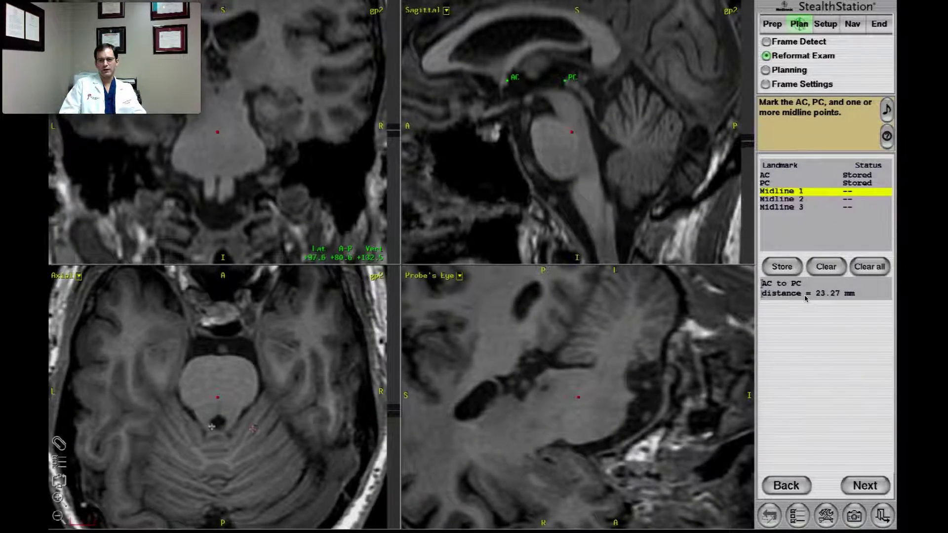
pyautogui.click(218, 416)
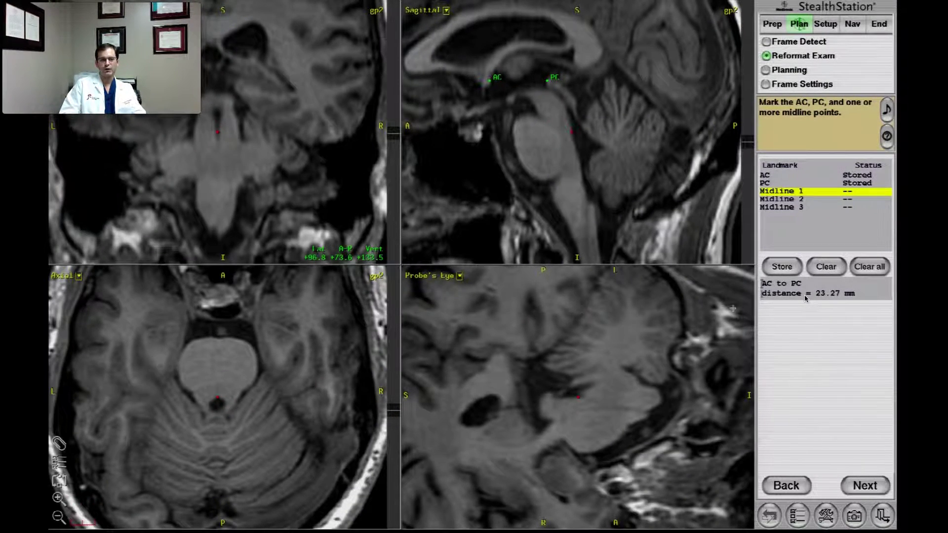
pyautogui.click(779, 268)
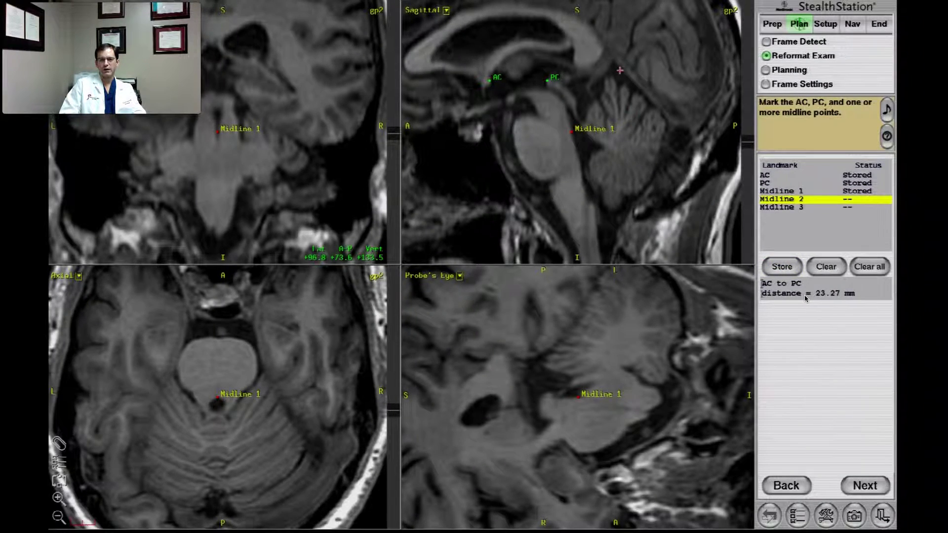
# Step: Store the Midline 2 landmark in the posterior interhemispheric fissure, high above the corpus callosum
pyautogui.click(615, 69)
pyautogui.click(587, 68)
pyautogui.moveTo(399, 373); pyautogui.dragTo(399, 356)
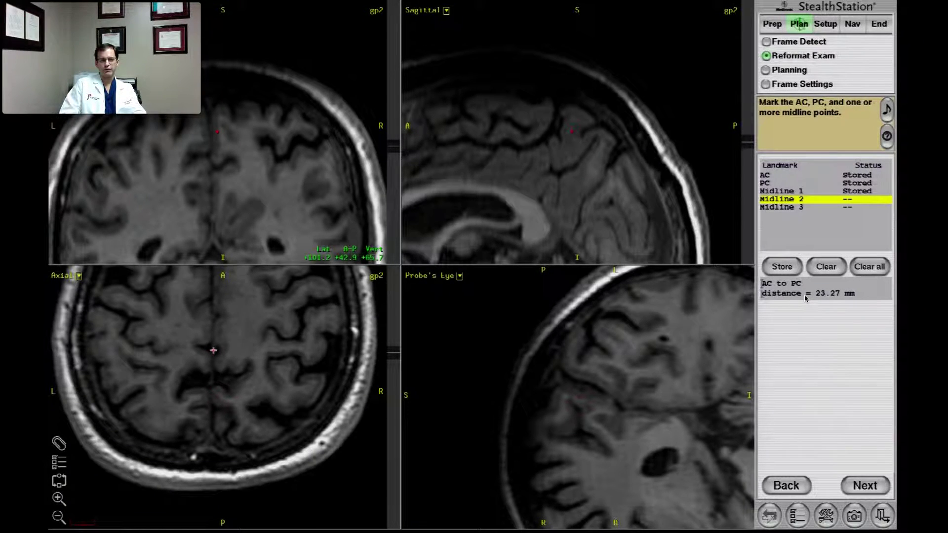
pyautogui.click(213, 351)
pyautogui.click(797, 271)
# Step: Store the Midline 3 landmark in the anterior interhemispheric fissure between the frontal lobes
pyautogui.click(471, 215)
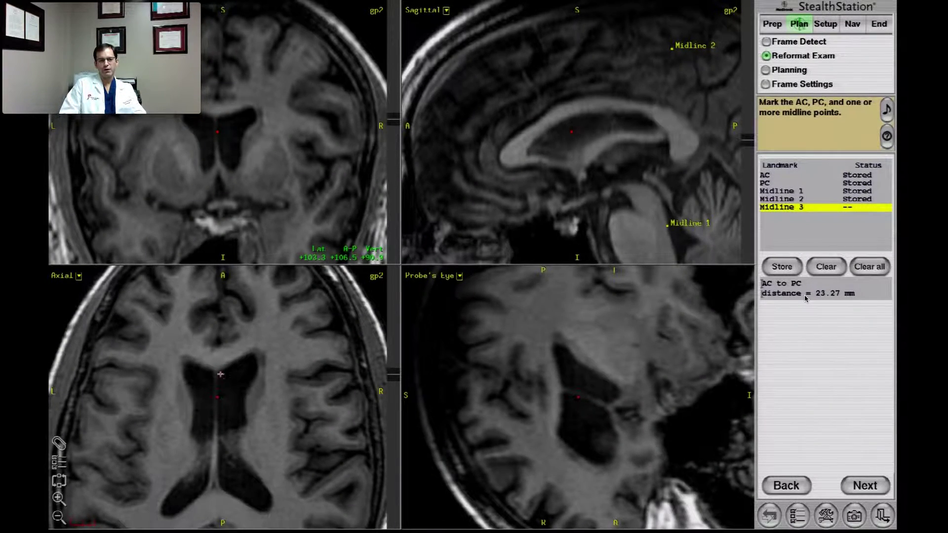
pyautogui.click(217, 381)
pyautogui.click(508, 107)
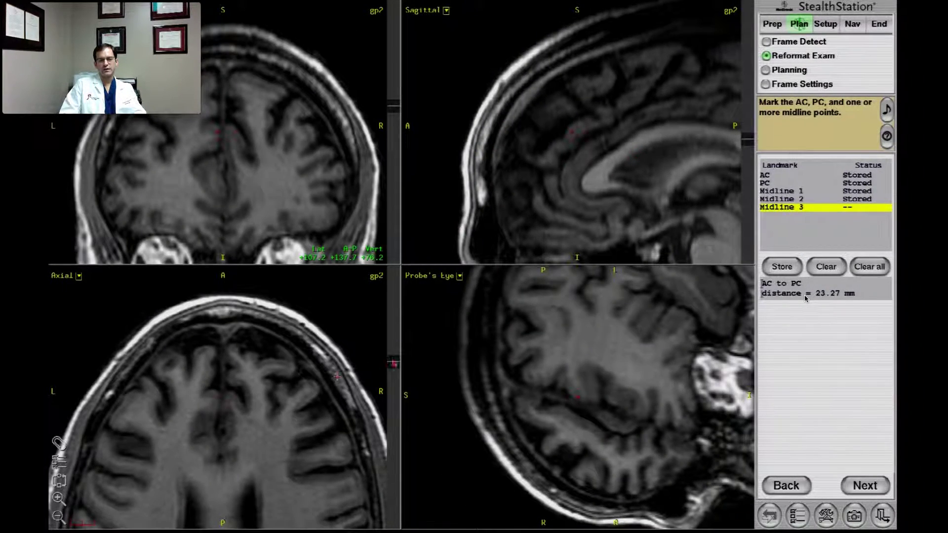
pyautogui.moveTo(397, 363); pyautogui.dragTo(396, 359)
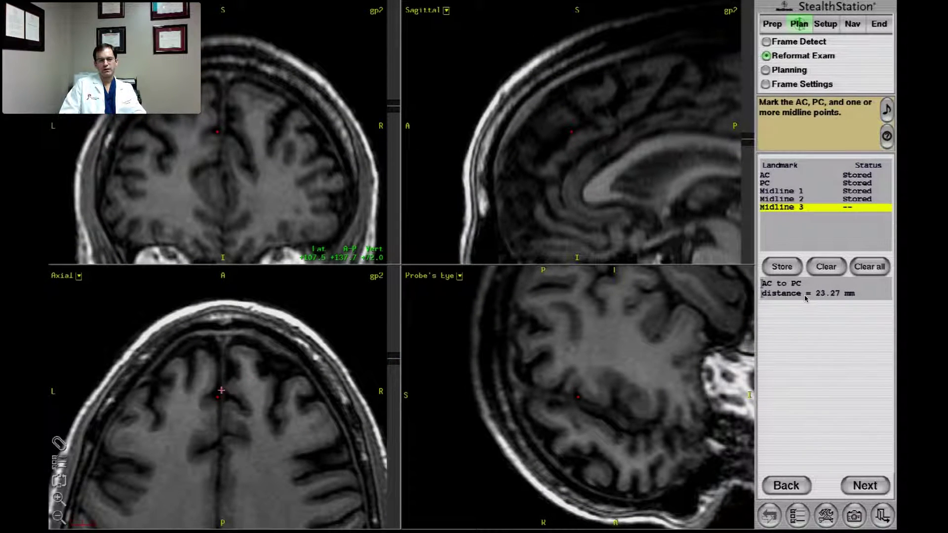
pyautogui.click(222, 390)
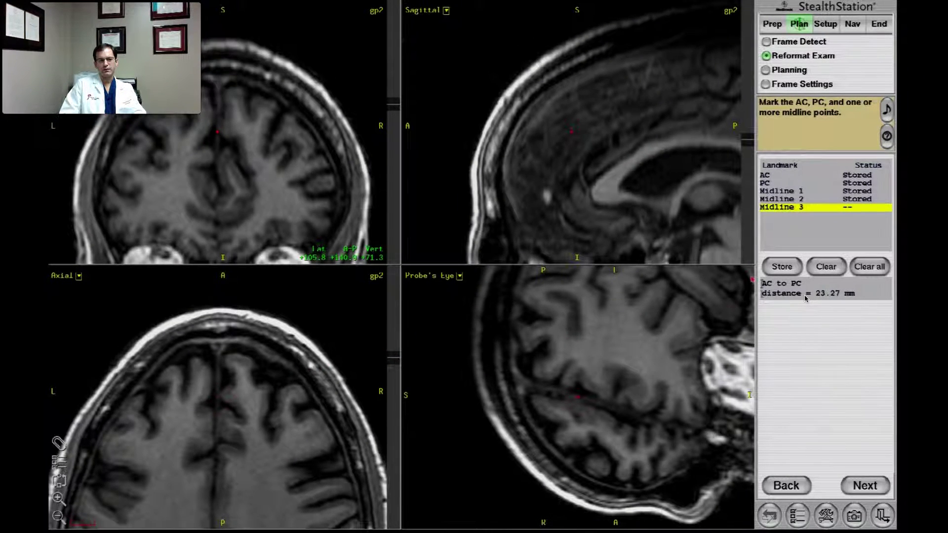
pyautogui.click(784, 268)
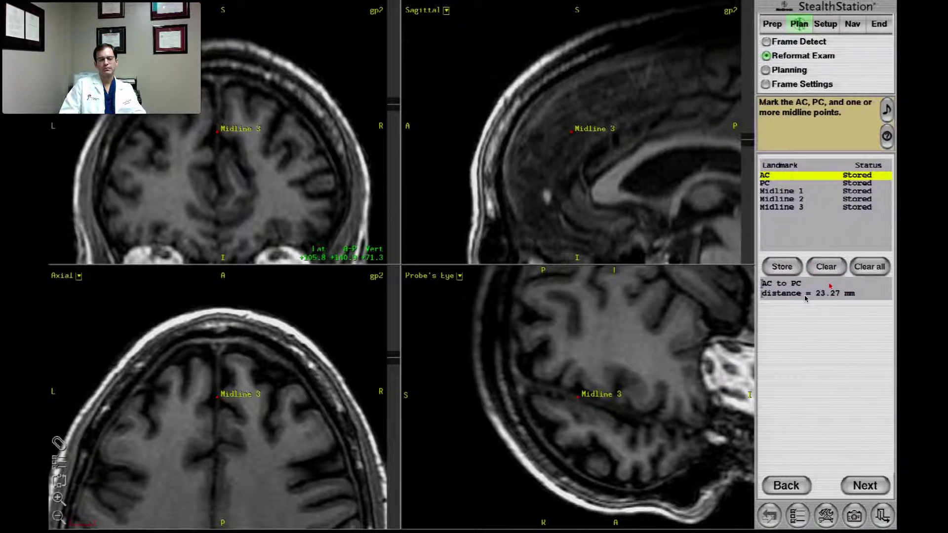
# Step: Look at the Planning task, then return to Reformat Exam and center the views on the stored AC landmark
pyautogui.click(884, 475)
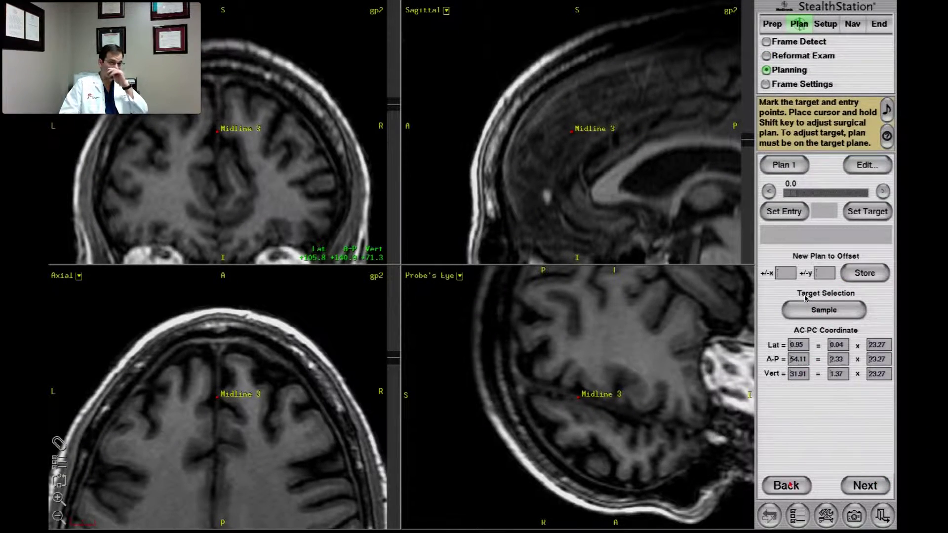
pyautogui.click(787, 485)
pyautogui.click(780, 179)
# Step: Display the Axial MR 4 scan at a blend setting of 100 and lower its contrast level to 0
pyautogui.click(801, 514)
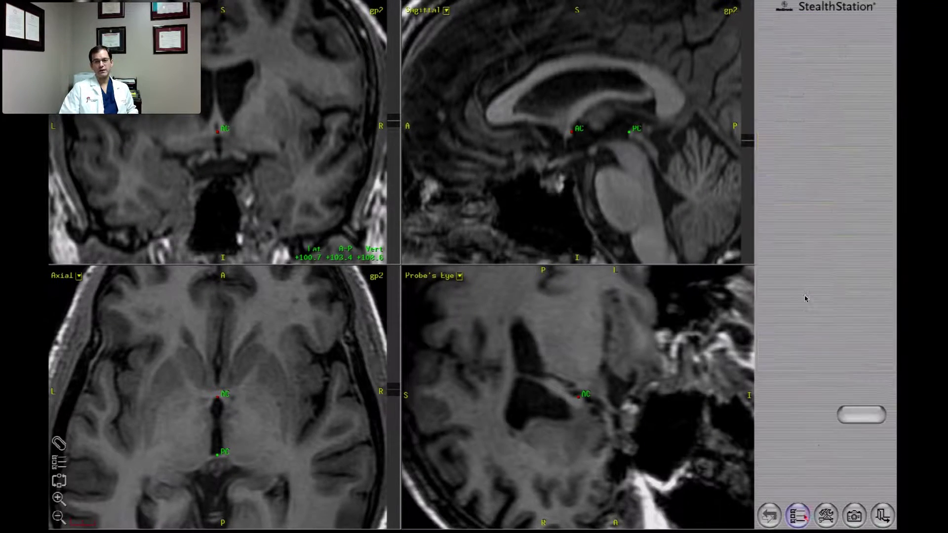
pyautogui.click(842, 365)
pyautogui.click(849, 361)
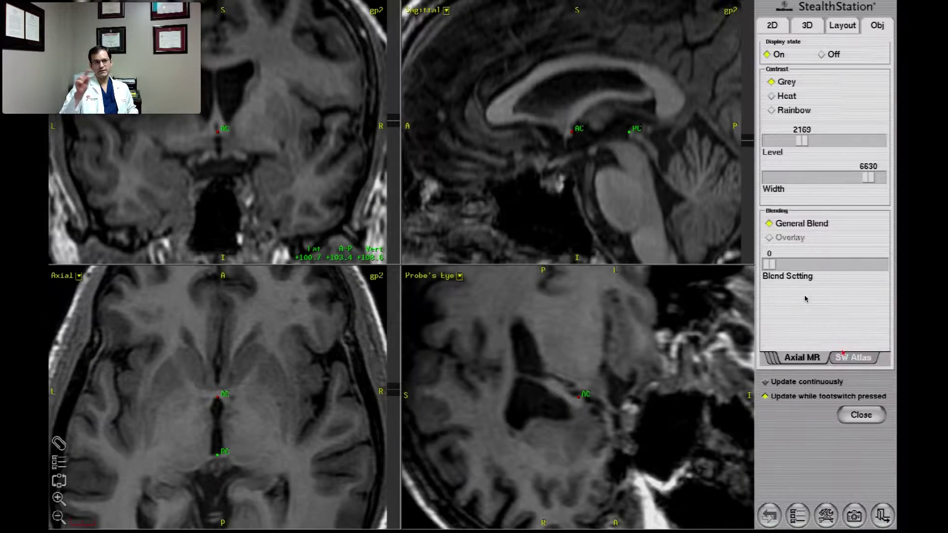
pyautogui.moveTo(775, 269)
pyautogui.mouseDown()
pyautogui.moveTo(887, 264)
pyautogui.moveTo(769, 264)
pyautogui.mouseUp()
pyautogui.click(783, 358)
pyautogui.click(786, 359)
pyautogui.moveTo(881, 265); pyautogui.dragTo(691, 265)
pyautogui.click(769, 358)
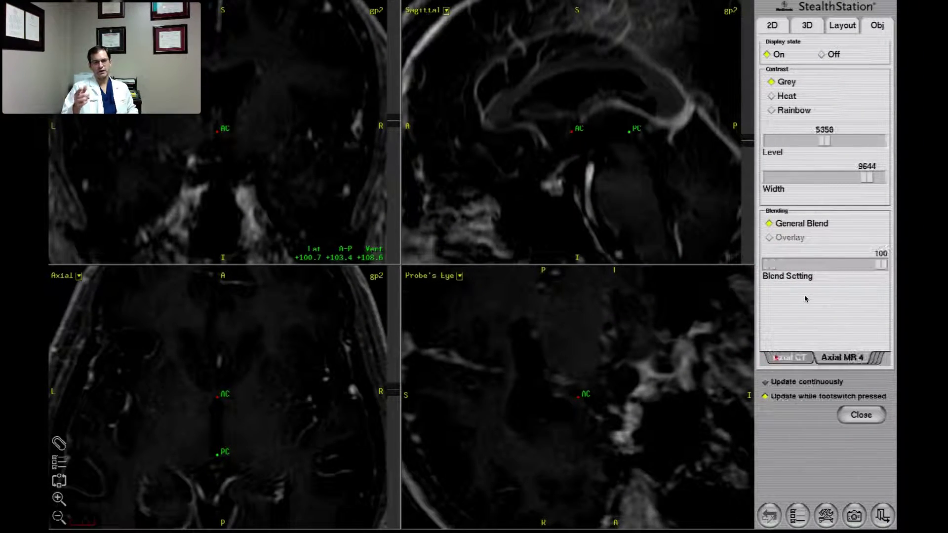
pyautogui.moveTo(824, 143); pyautogui.dragTo(770, 144)
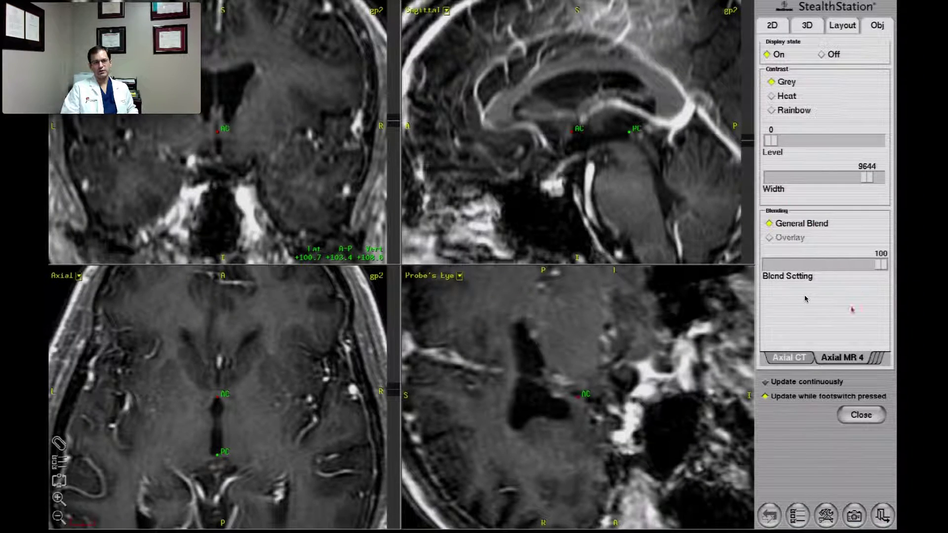
# Step: Switch the views back to the Axial MR scan and close the display settings
pyautogui.click(874, 359)
pyautogui.click(873, 359)
pyautogui.moveTo(770, 265); pyautogui.dragTo(881, 265)
pyautogui.click(842, 412)
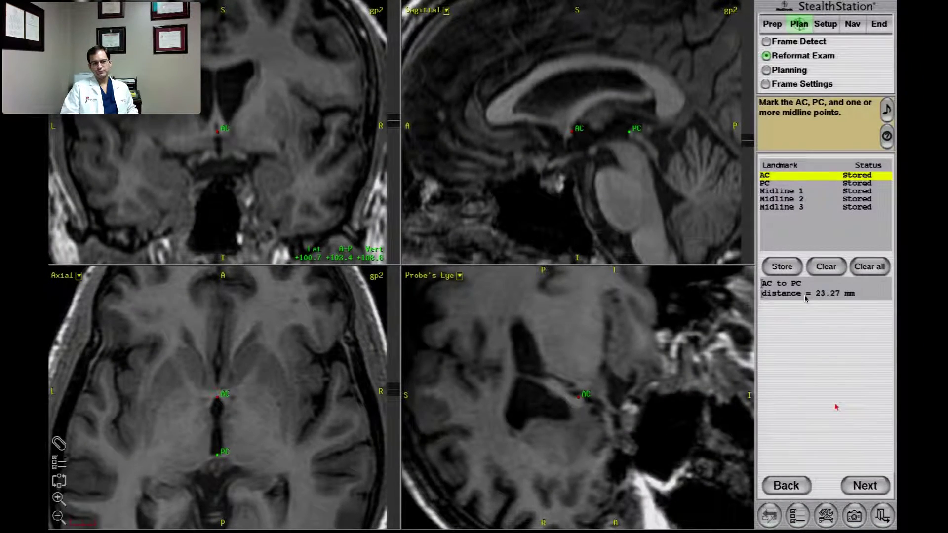
# Step: Proceed to the Planning task, load the Left GPi sample coordinates and set them as the target of Plan 1
pyautogui.click(867, 486)
pyautogui.click(812, 315)
pyautogui.click(813, 316)
pyautogui.click(823, 325)
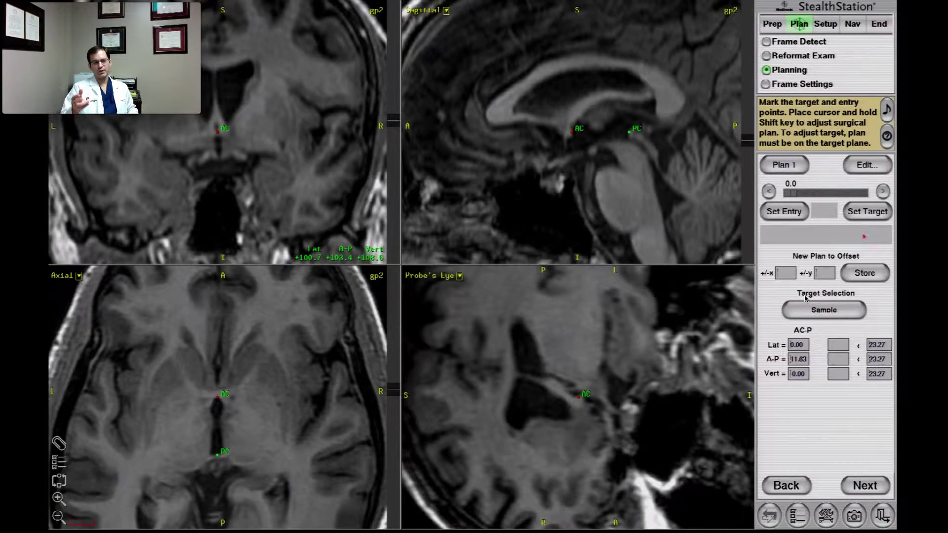
pyautogui.click(868, 219)
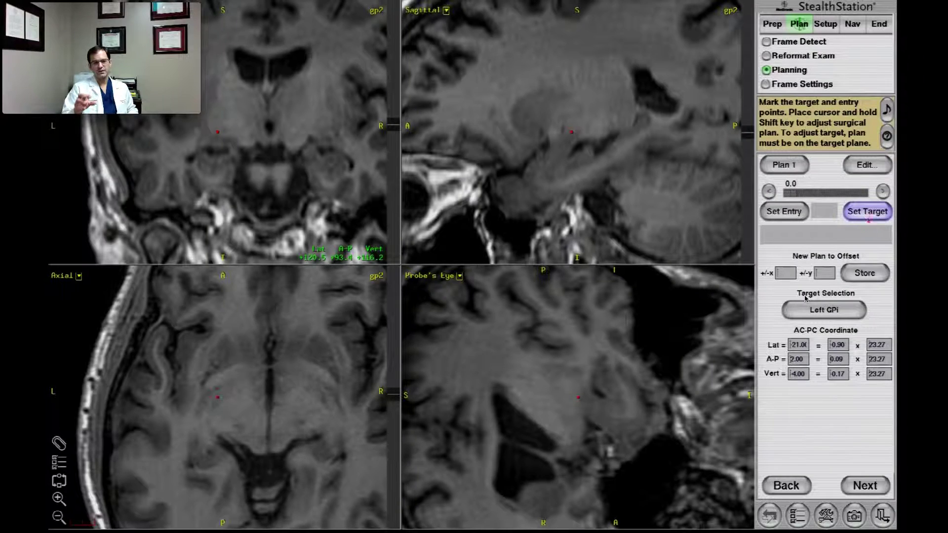
# Step: Rename Plan 1 as LT GPI and show its trajectory in the views
pyautogui.click(868, 165)
pyautogui.click(860, 188)
pyautogui.click(868, 165)
pyautogui.click(864, 202)
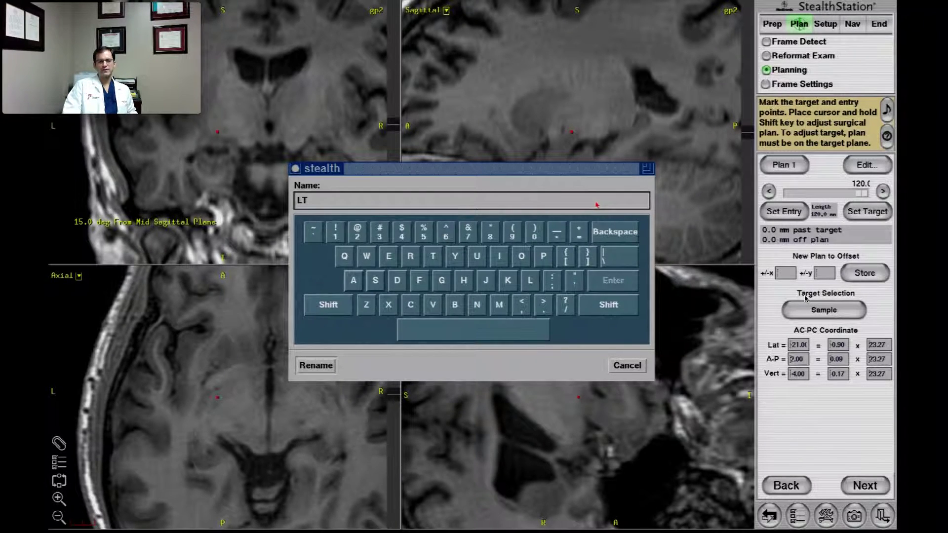
pyautogui.press('Return')
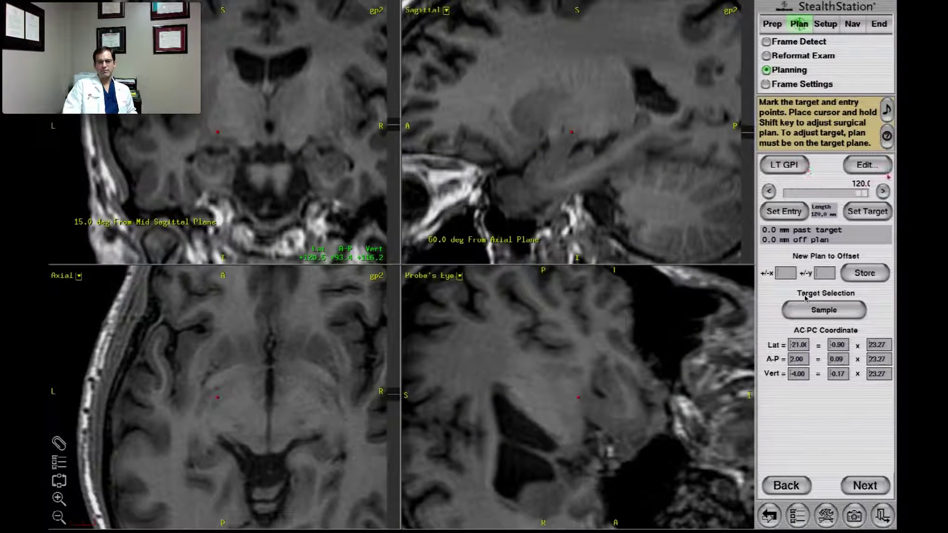
pyautogui.click(868, 165)
pyautogui.click(860, 186)
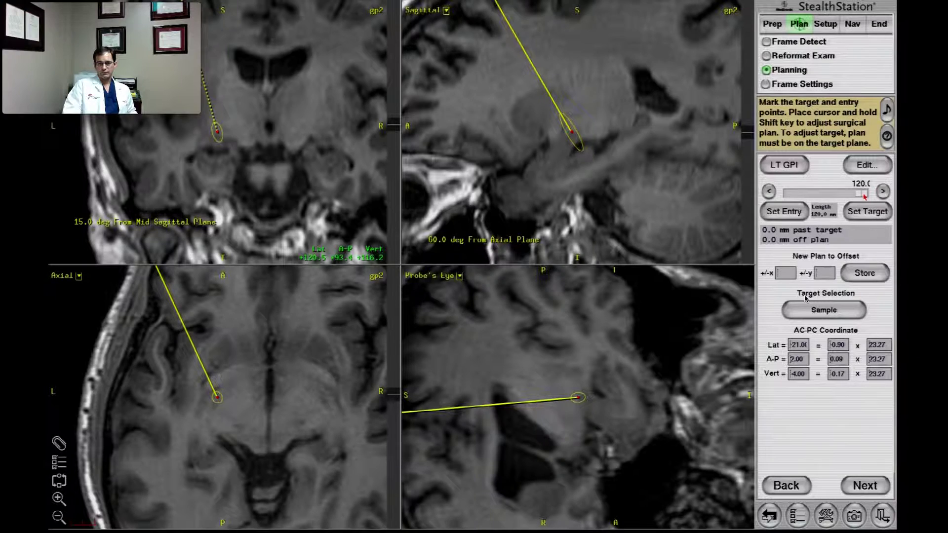
# Step: Switch to Plan 2, load the Right GPi sample coordinates and set them as its target
pyautogui.click(784, 166)
pyautogui.click(796, 179)
pyautogui.click(817, 310)
pyautogui.click(816, 332)
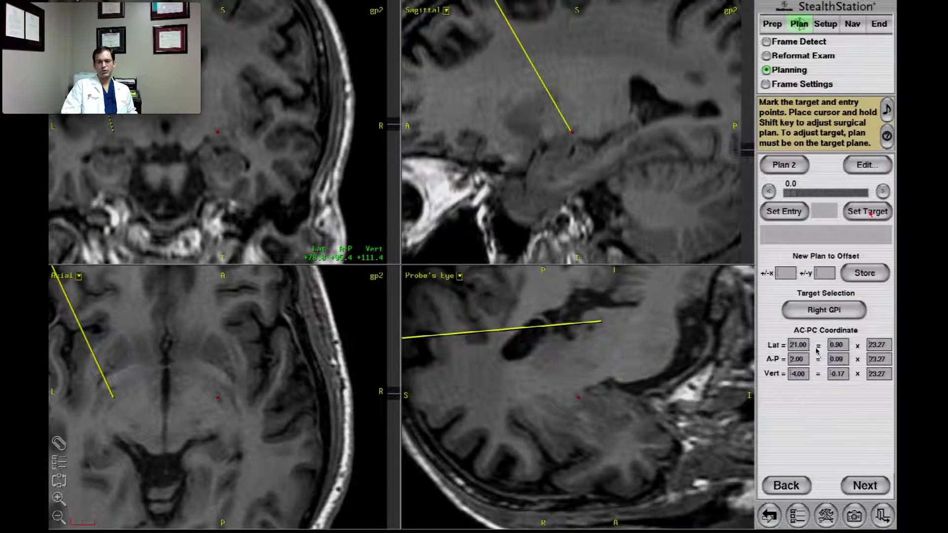
pyautogui.click(871, 213)
# Step: Rename Plan 2 as RT GPI
pyautogui.click(867, 166)
pyautogui.click(860, 199)
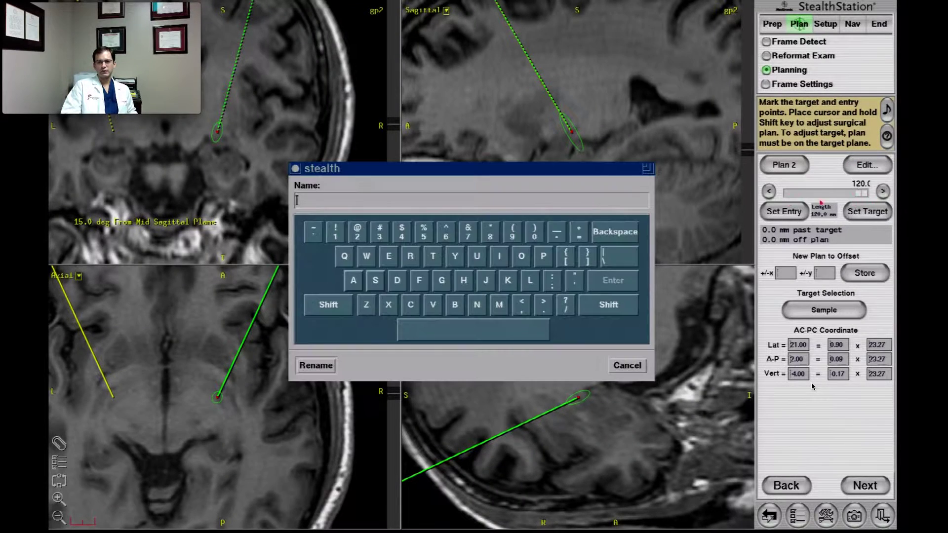
pyautogui.write('RT GPI')
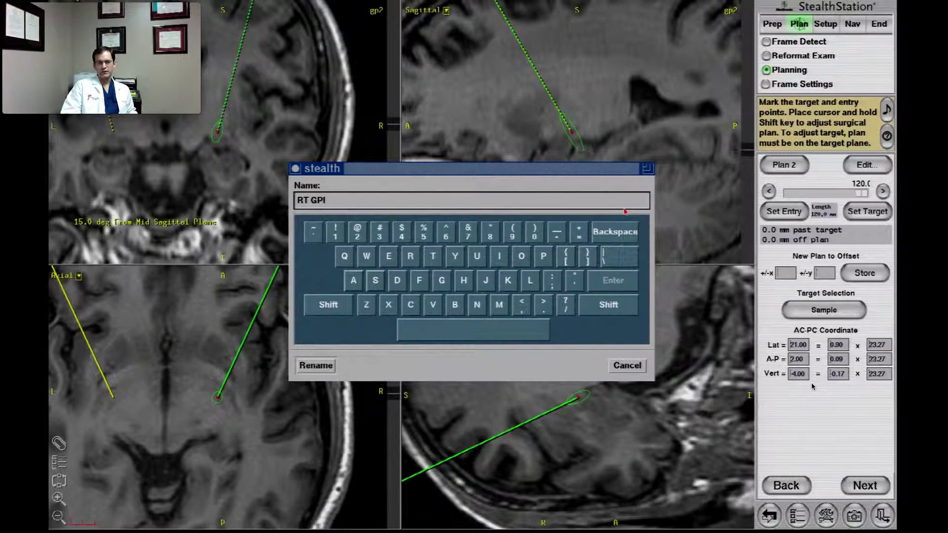
pyautogui.press('Return')
# Step: Set the RT GPI entry at the scalp surface and swing the trajectory to 0.5 degrees from mid-sagittal and 63.6 degrees from axial
pyautogui.moveTo(862, 191); pyautogui.dragTo(817, 187)
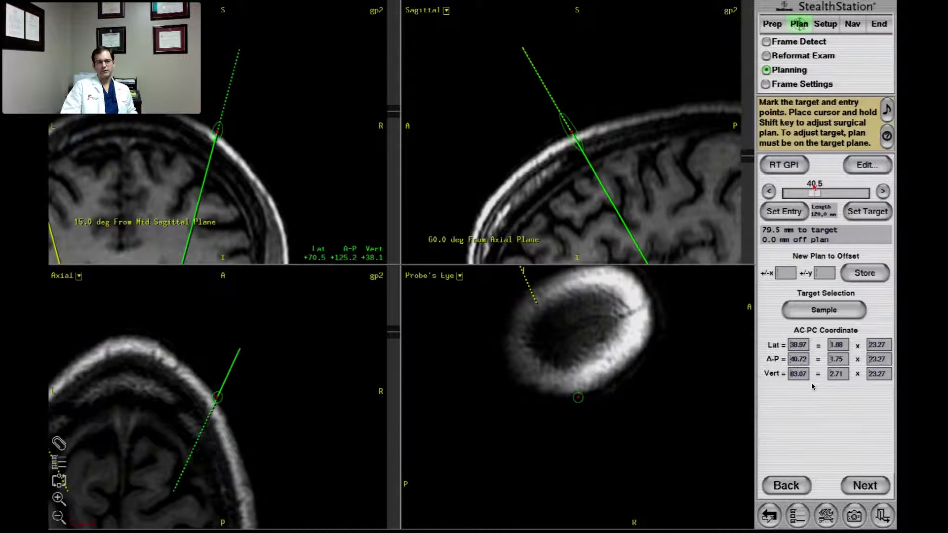
pyautogui.click(778, 211)
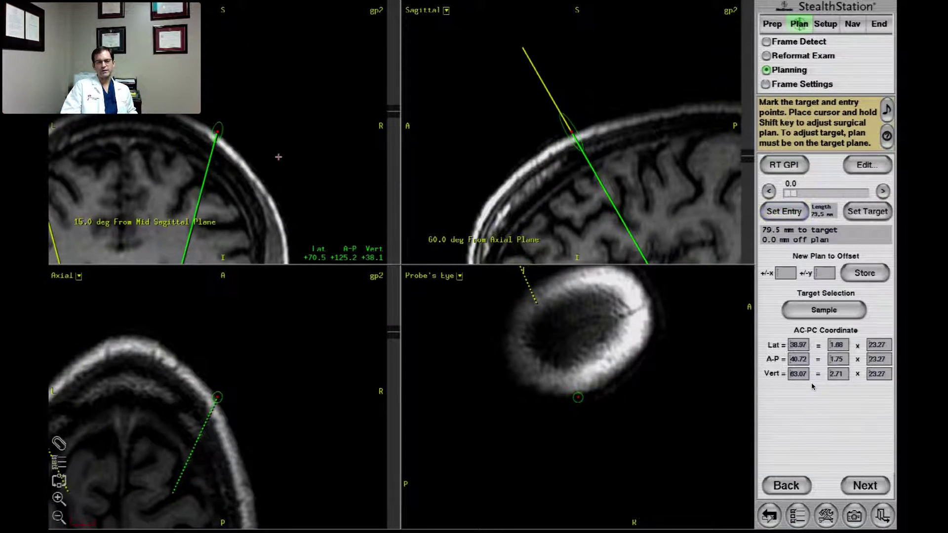
pyautogui.press('shift')
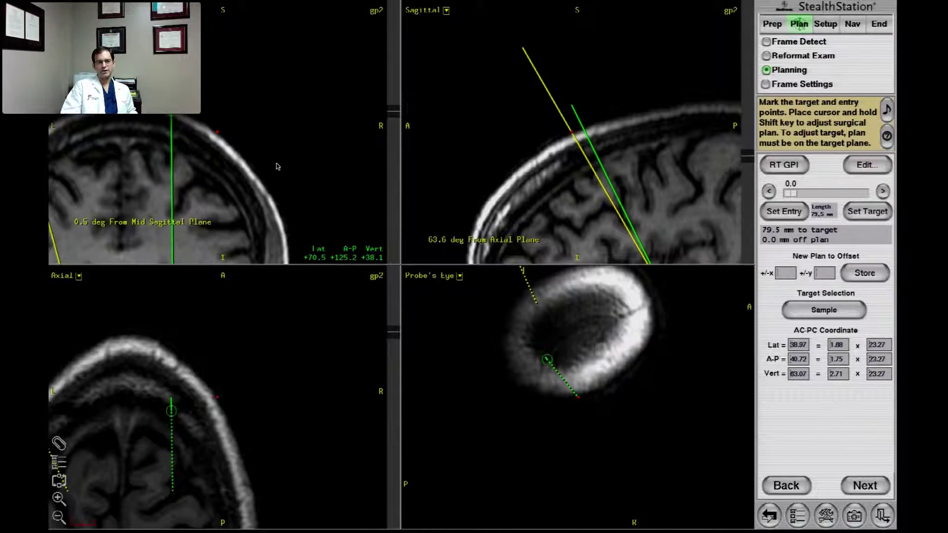
pyautogui.moveTo(135, 9)
pyautogui.moveTo(135, 8); pyautogui.dragTo(139, 313)
pyautogui.moveTo(166, 326)
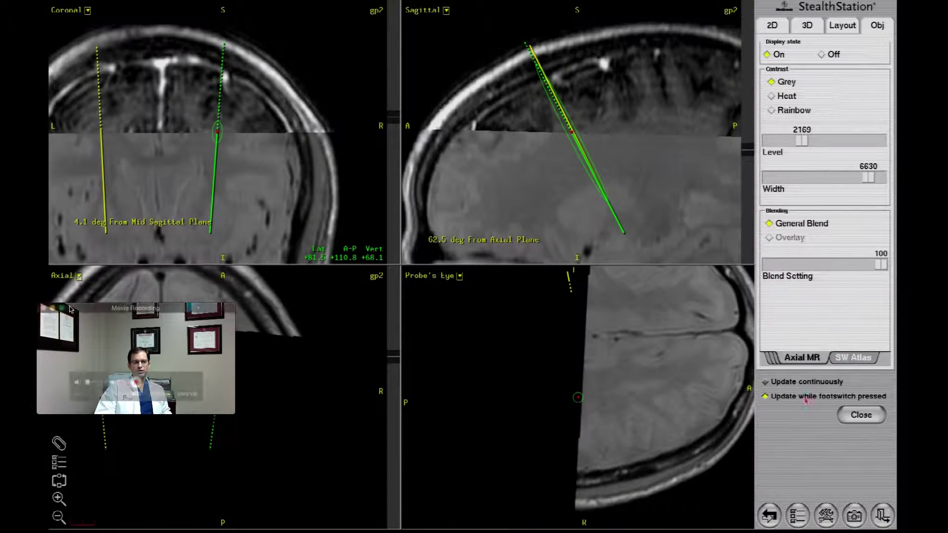
pyautogui.moveTo(69, 309); pyautogui.dragTo(33, 7)
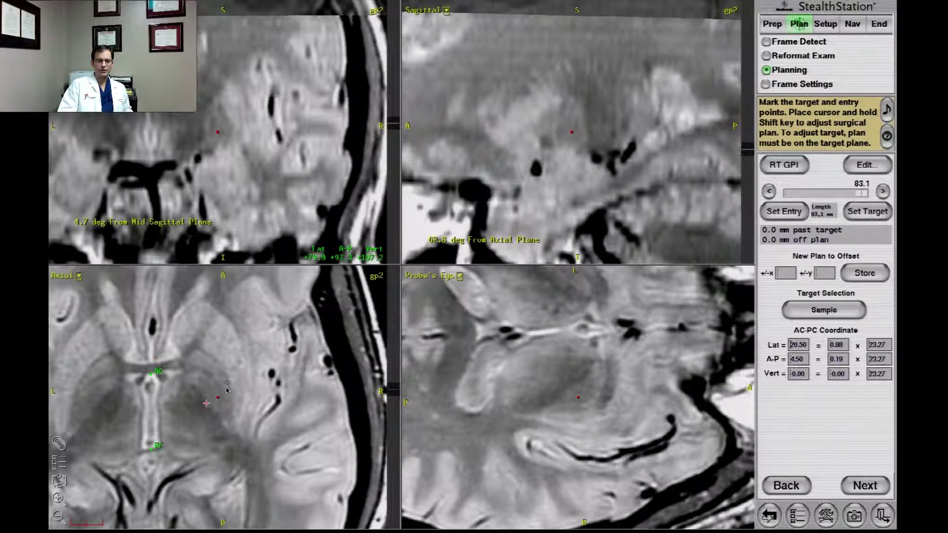
# Step: Set the RT GPI target 5.0 mm deeper along its trajectory and keep the RT GPI plan selected
pyautogui.moveTo(213, 413); pyautogui.dragTo(227, 406)
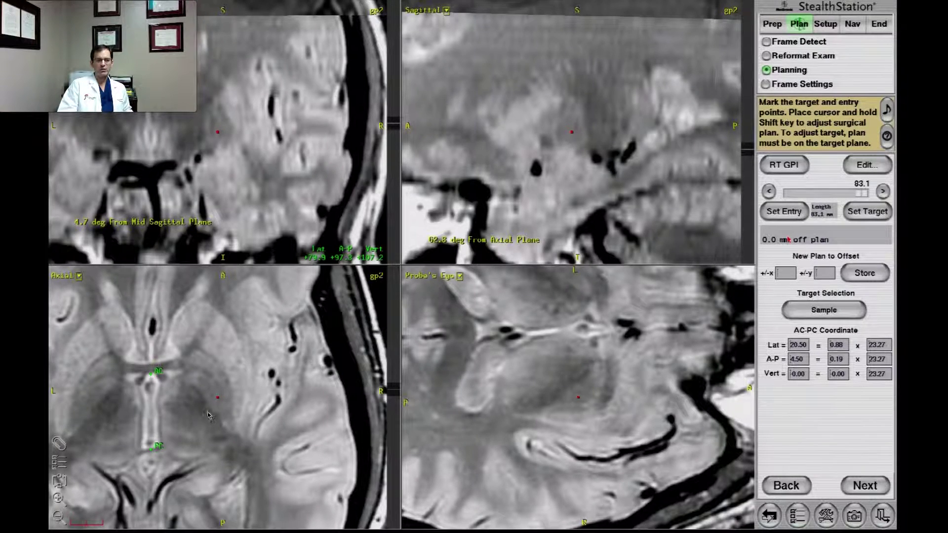
pyautogui.scroll(-6, 207, 407)
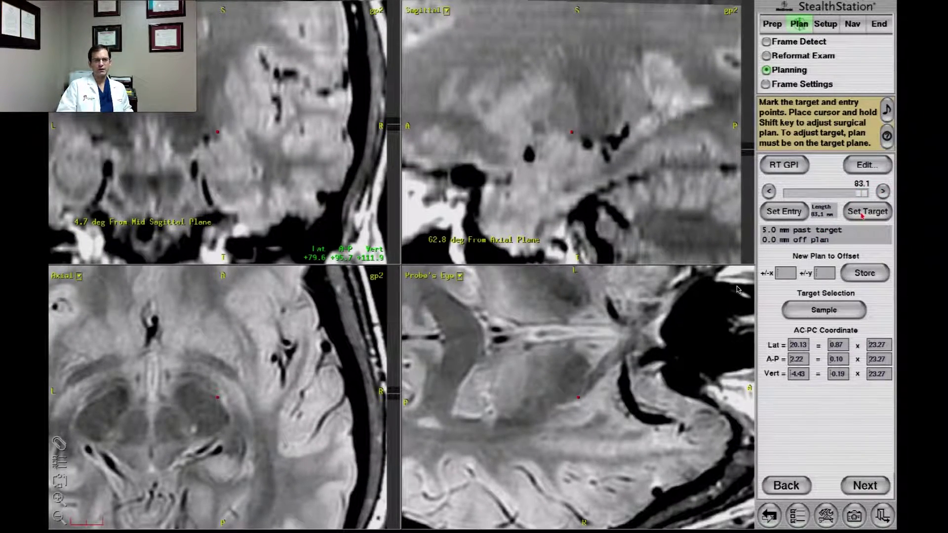
pyautogui.click(805, 169)
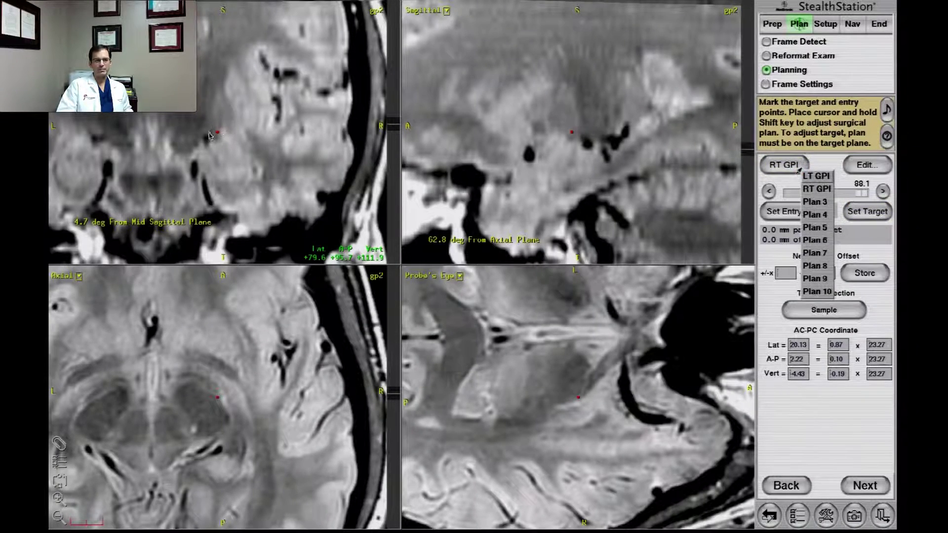
pyautogui.click(816, 189)
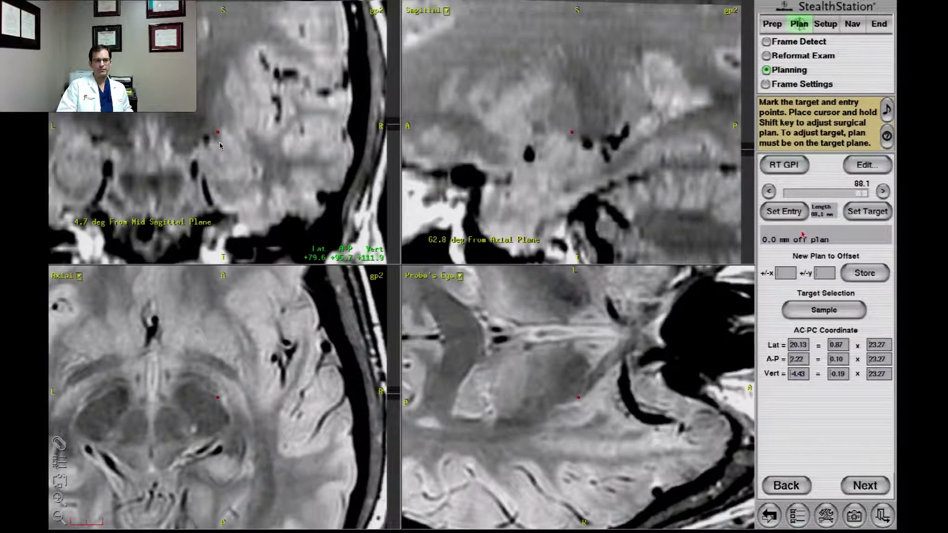
# Step: Return to the AC-PC level, mirror the cursor to the left side at Lat -20.50, and examine neighbouring axial slices through the left pallidum
pyautogui.scroll(5, 306, 176)
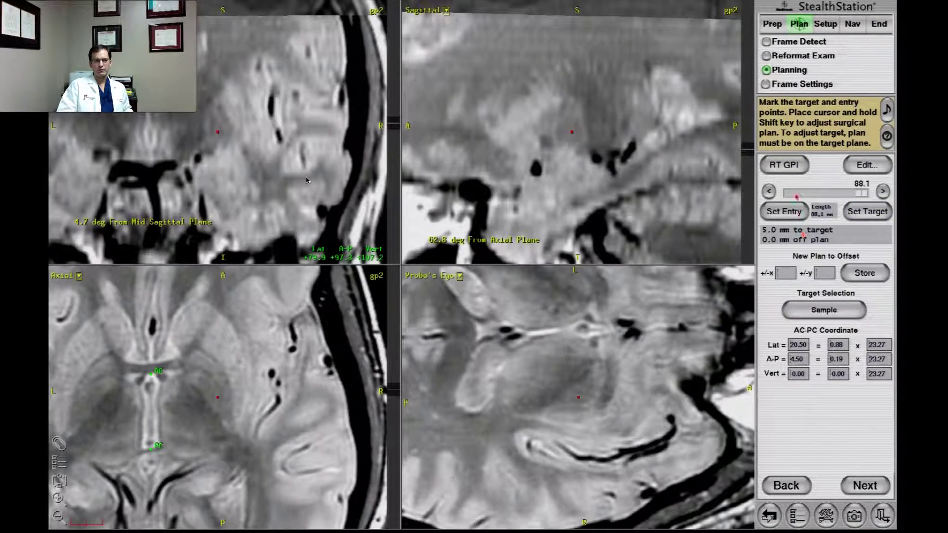
pyautogui.write('-')
pyautogui.press('Return')
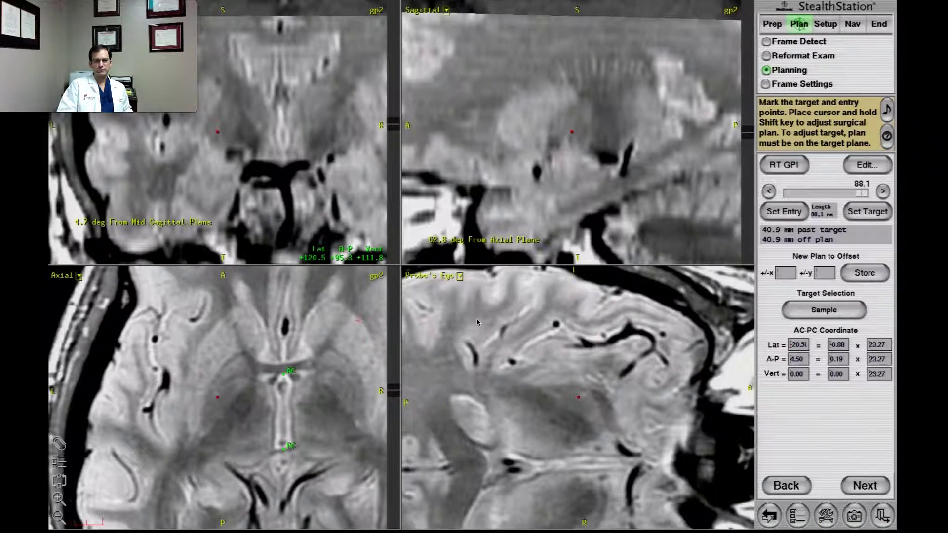
pyautogui.click(395, 359)
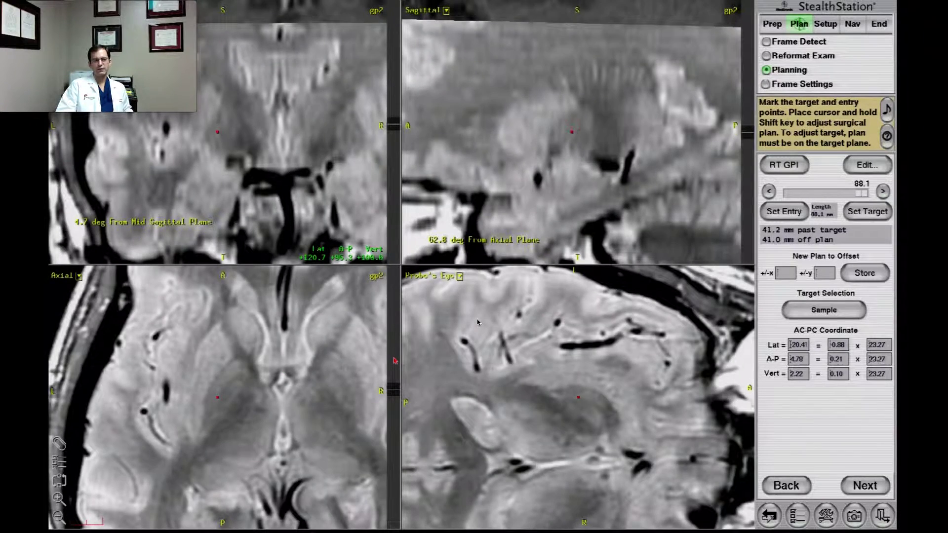
pyautogui.click(389, 408)
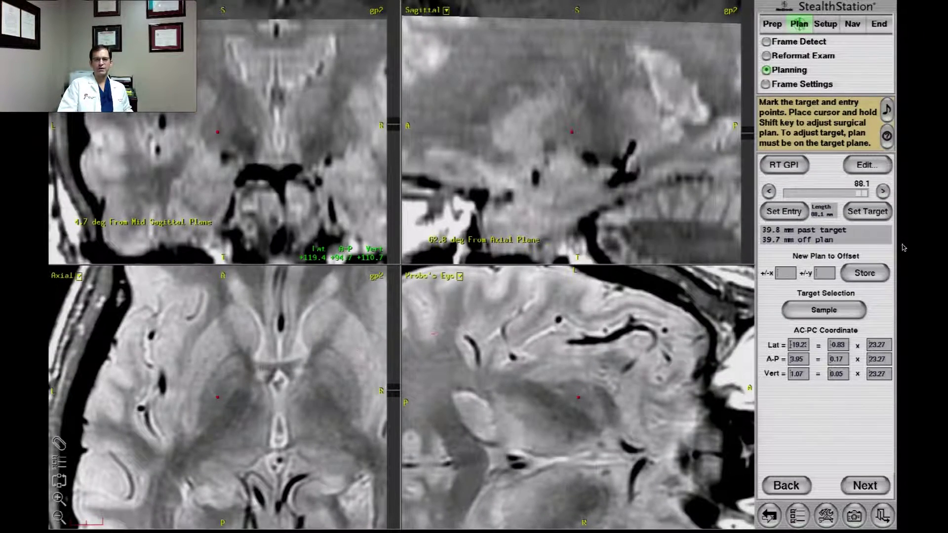
# Step: Activate the LT GPI plan and set the cursor's AC-PC coordinates to Vert 1.00 and A-P 4.50
pyautogui.click(790, 164)
pyautogui.click(804, 170)
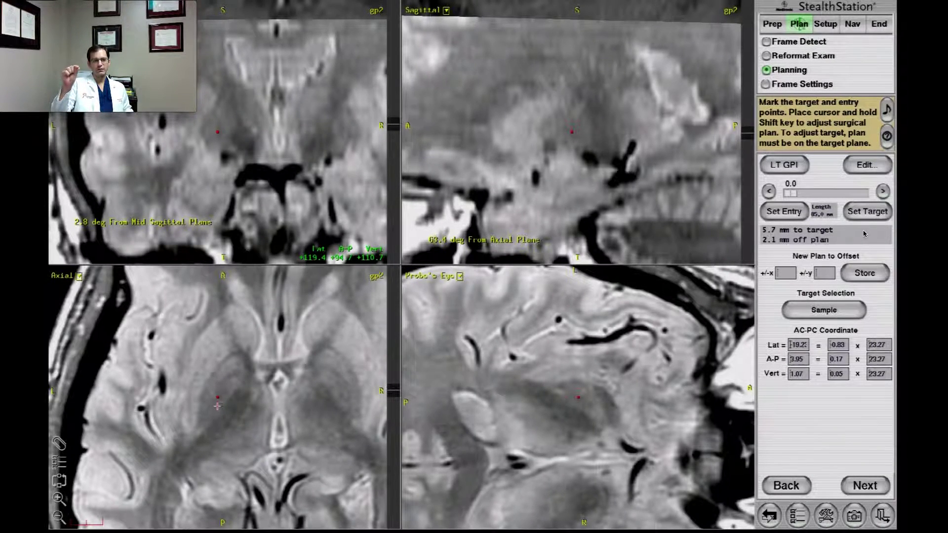
pyautogui.moveTo(217, 397); pyautogui.dragTo(225, 405)
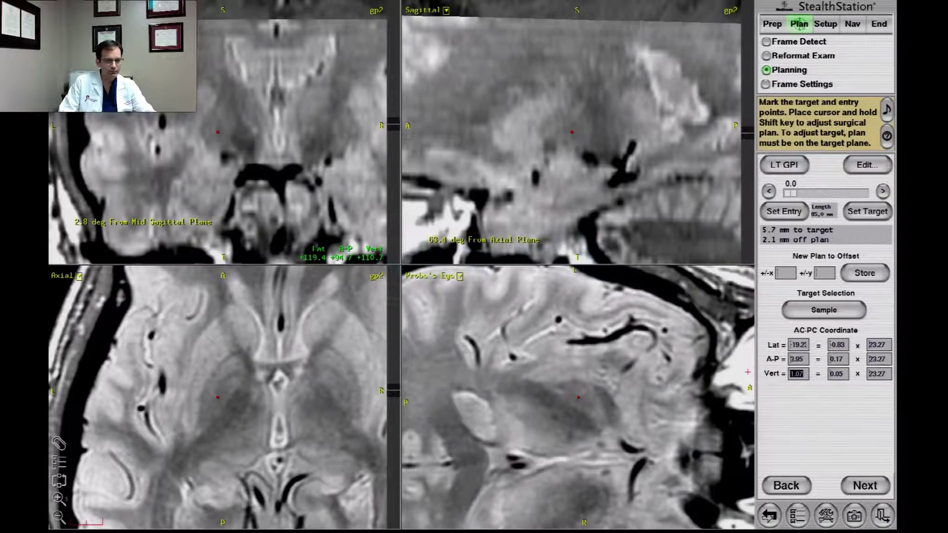
pyautogui.press('Return')
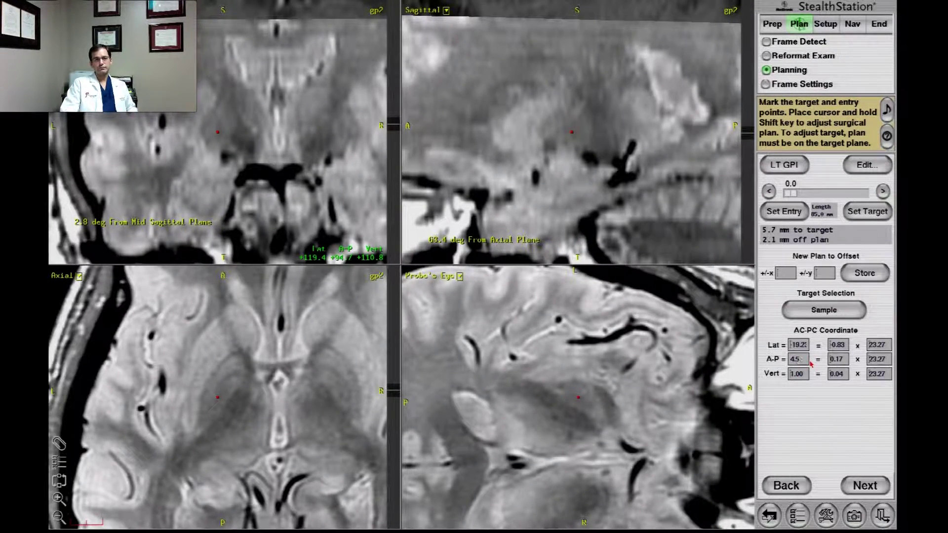
pyautogui.press('Return')
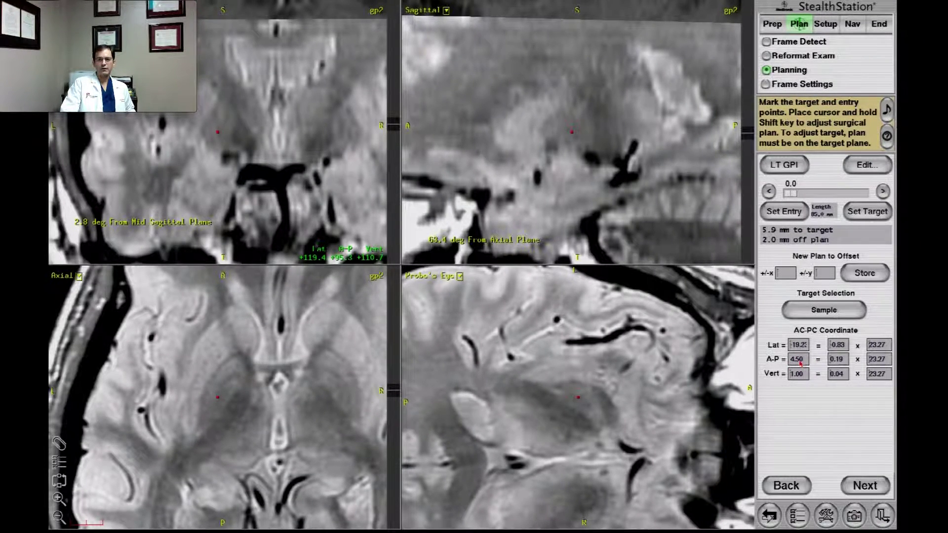
# Step: Position the cursor in the left pallidum at AC-PC coordinates Lat -20.00, A-P 4.50 and Vert 0.00
pyautogui.scroll(-1, 317, 391)
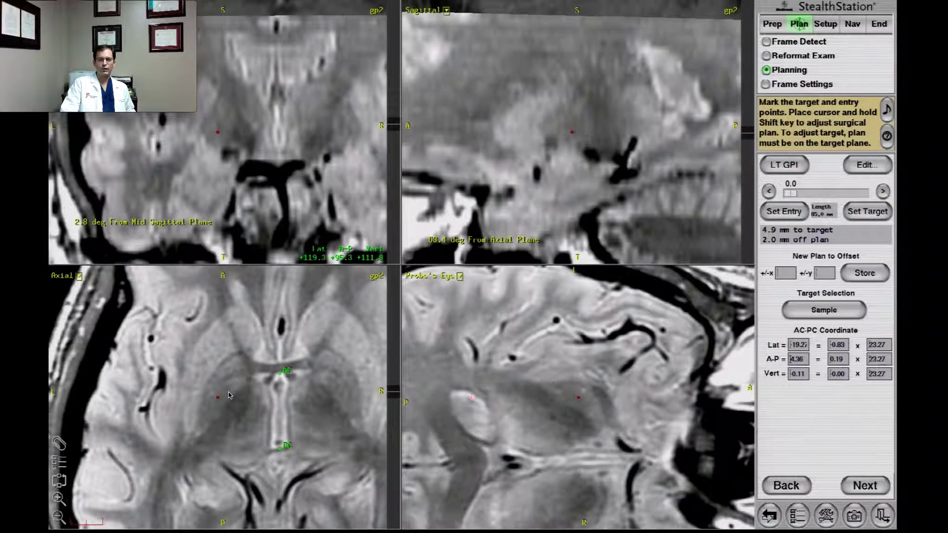
pyautogui.press('Tab')
pyautogui.write('0')
pyautogui.press('Return')
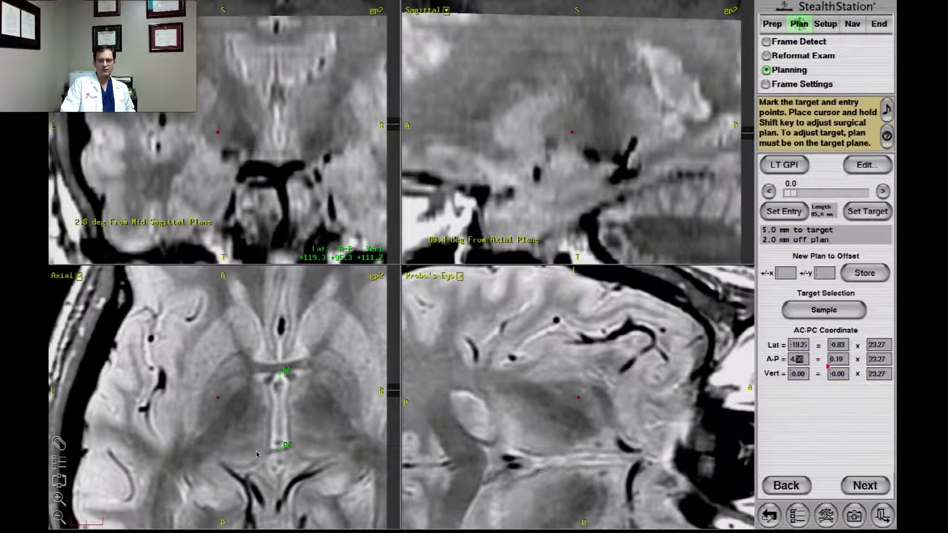
pyautogui.press('Return')
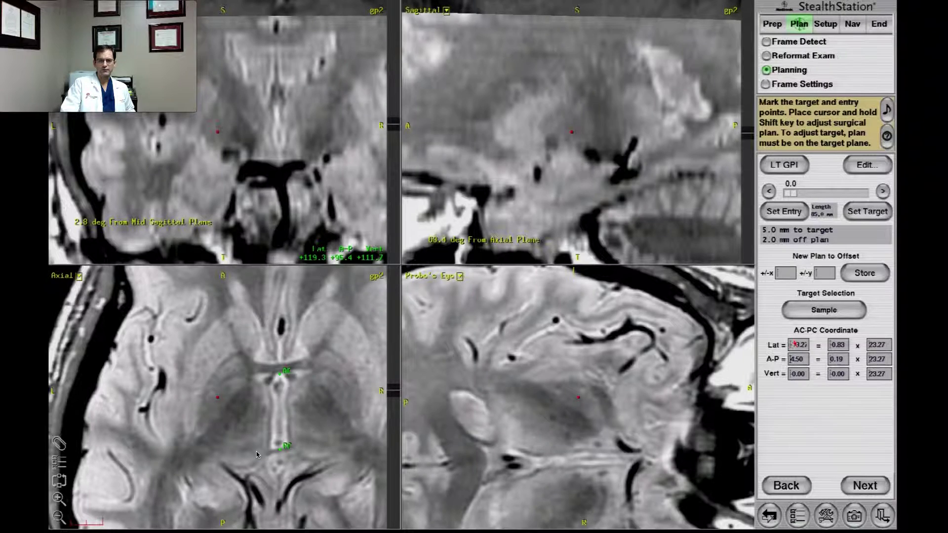
pyautogui.moveTo(789, 345); pyautogui.dragTo(811, 344)
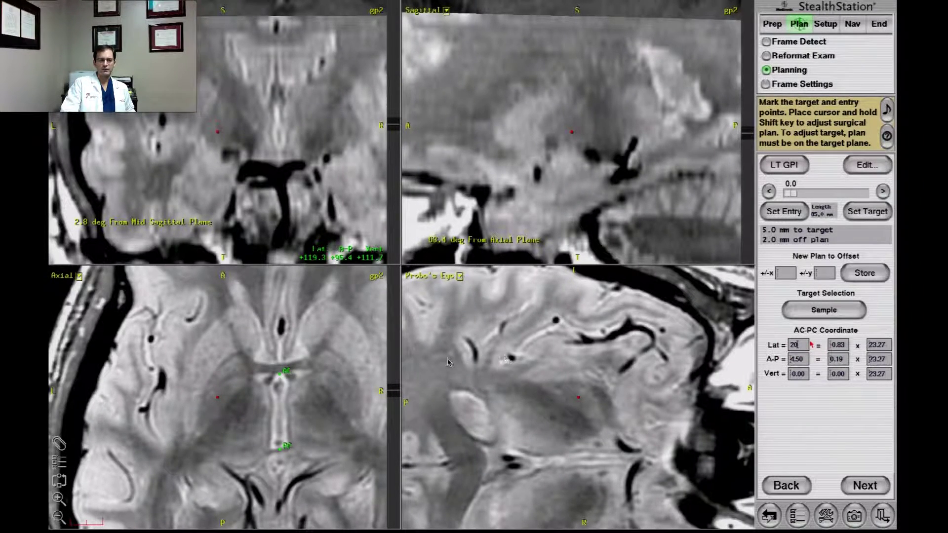
pyautogui.press('Return')
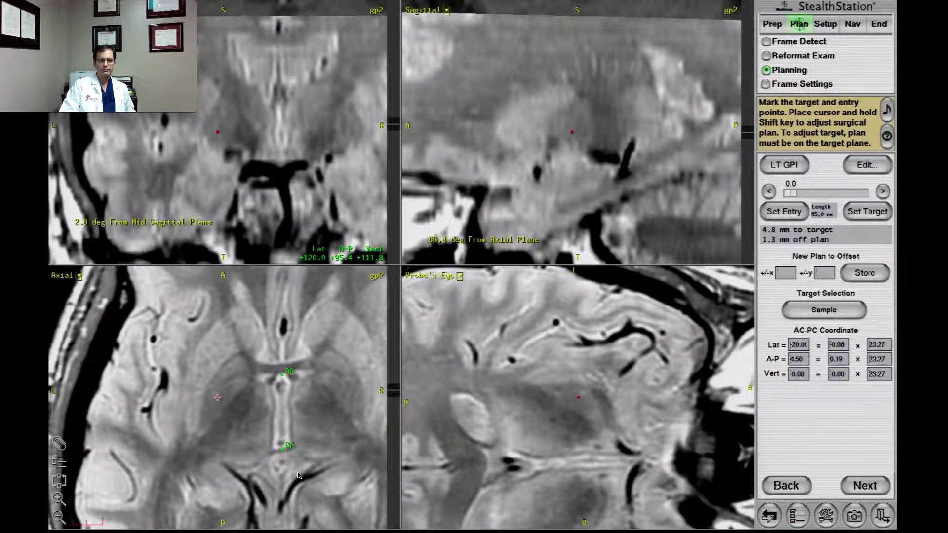
# Step: Set the cursor's AC-PC Lat coordinate to -19.75 and store that point as the LT GPI target
pyautogui.press('shift')
pyautogui.moveTo(790, 347); pyautogui.dragTo(812, 342)
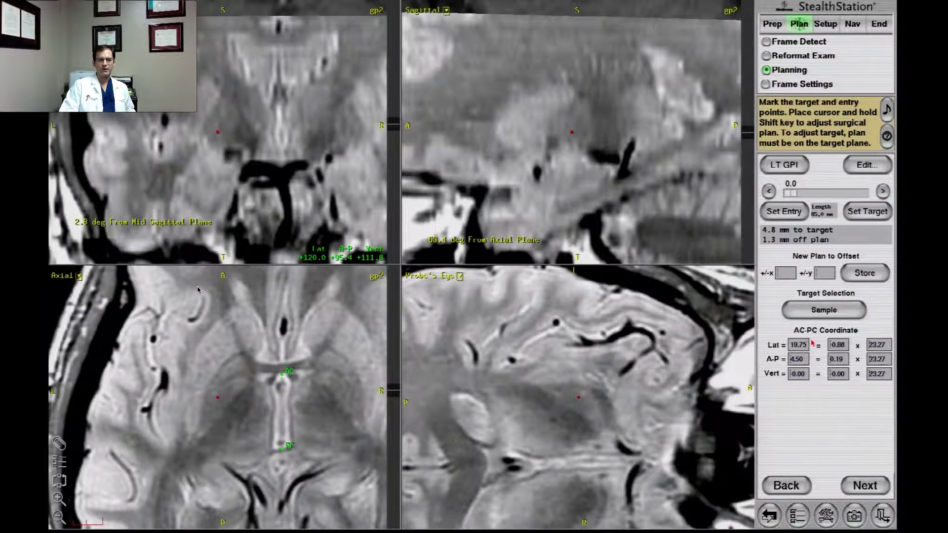
pyautogui.press('Return')
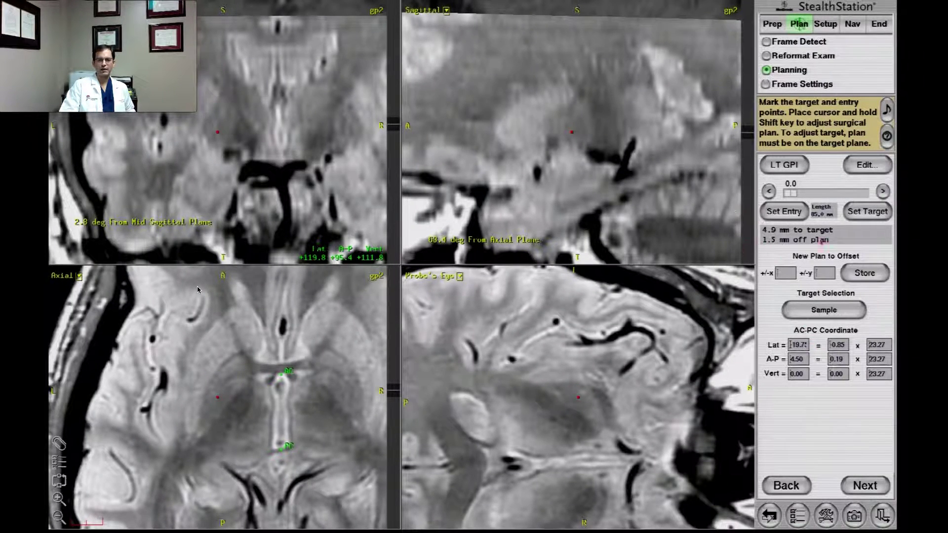
pyautogui.click(861, 213)
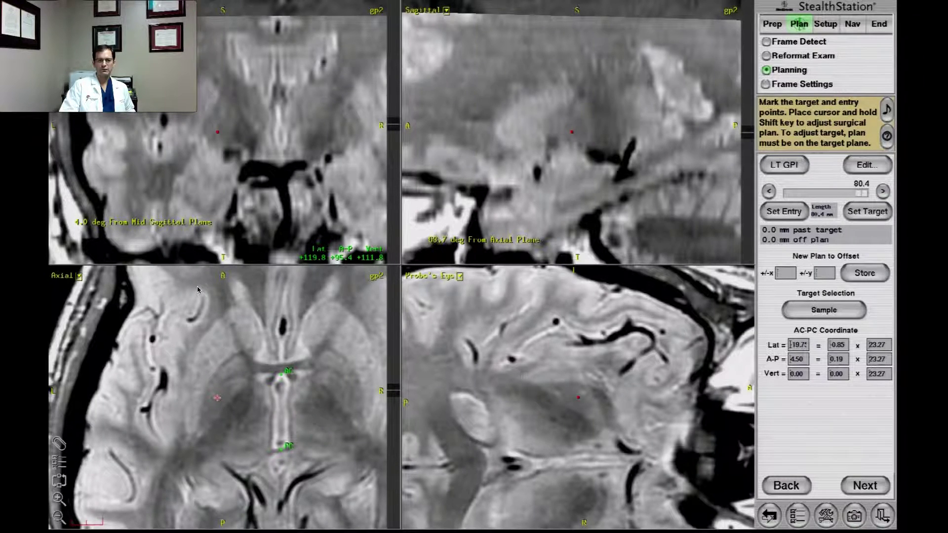
# Step: Refine the cursor to AC-PC coordinates Lat -19.50 and A-P 4.25 and store that point as the LT GPI target
pyautogui.moveTo(217, 397); pyautogui.dragTo(227, 407)
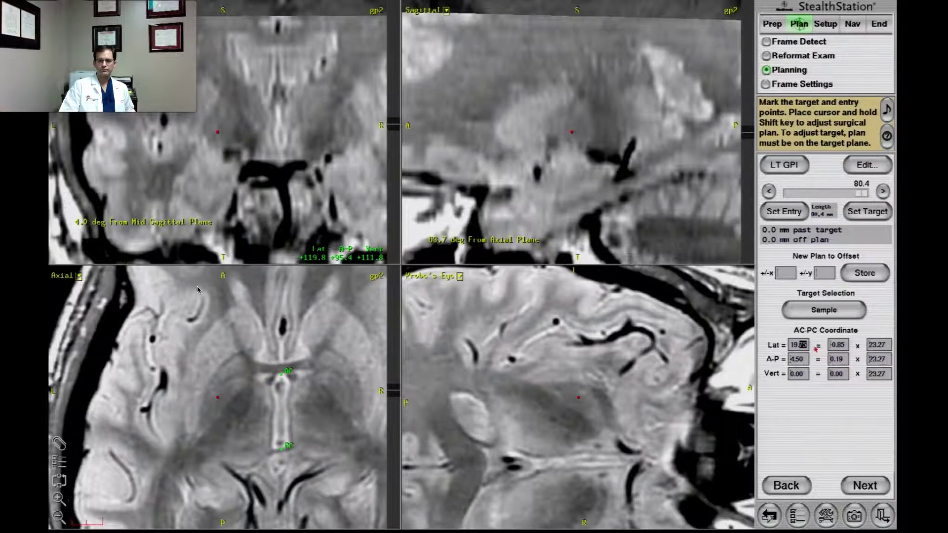
pyautogui.write('50')
pyautogui.press('Return')
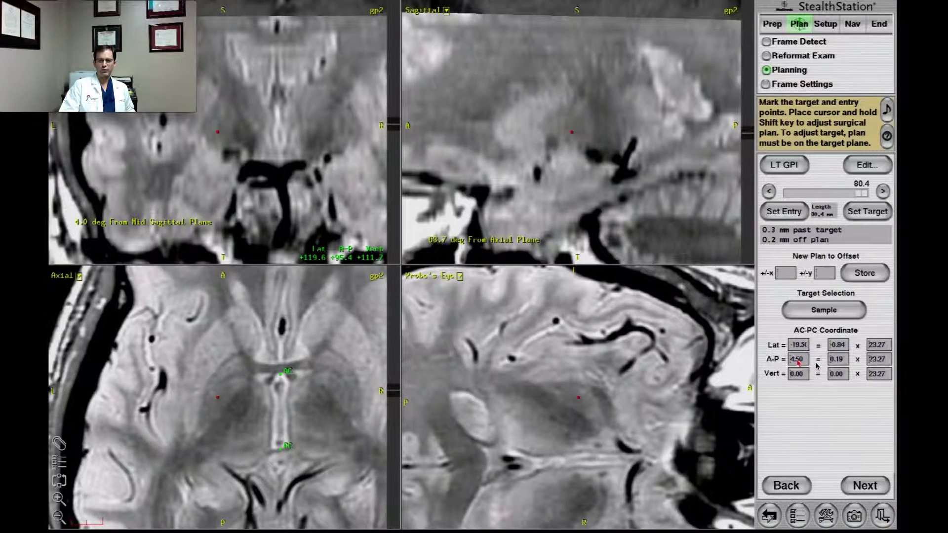
pyautogui.write('4.25')
pyautogui.press('Return')
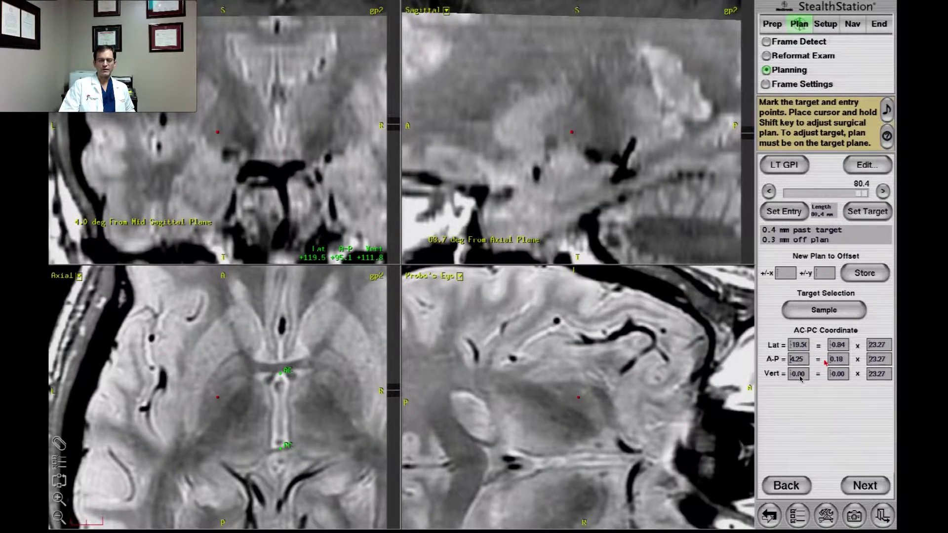
pyautogui.click(848, 215)
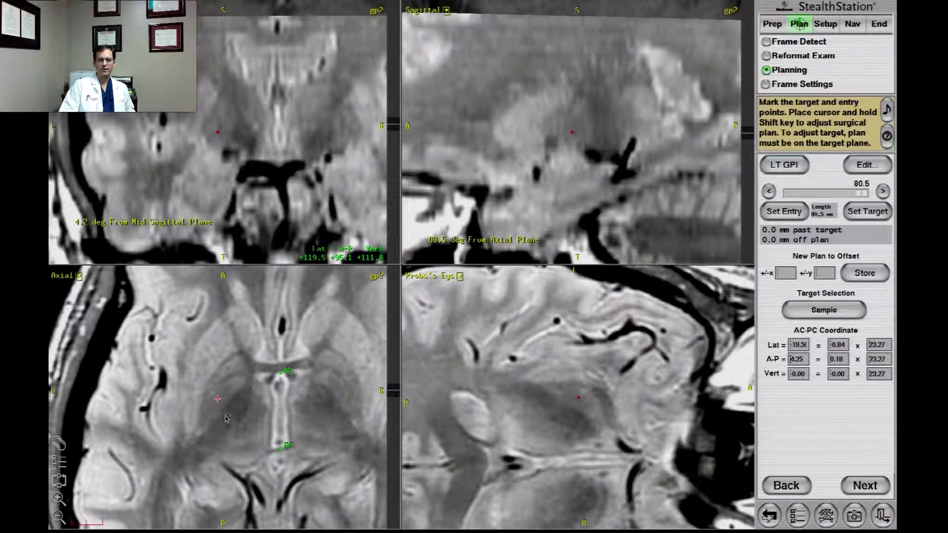
pyautogui.moveTo(218, 397); pyautogui.dragTo(226, 406)
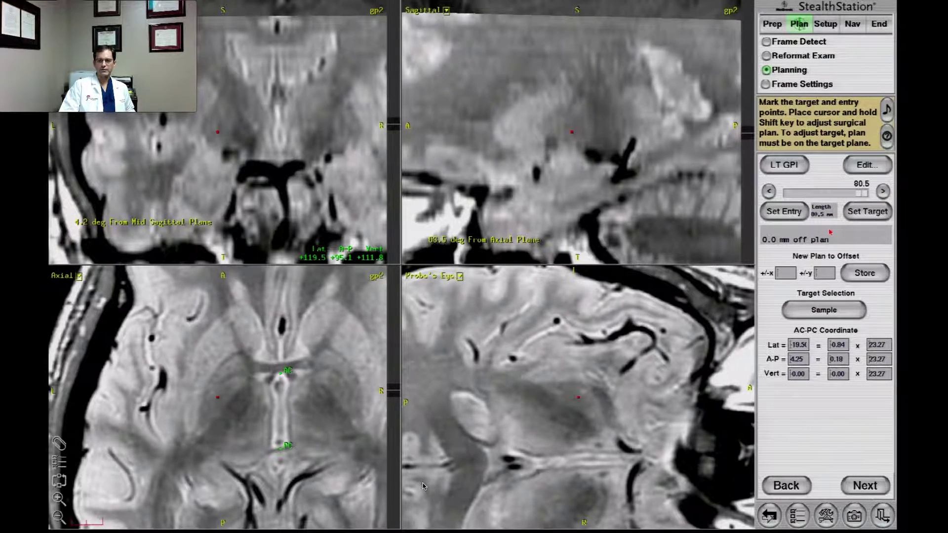
# Step: Set the LT GPI target 5.0 mm deeper along its trajectory and proceed to the frame settings
pyautogui.click(883, 191)
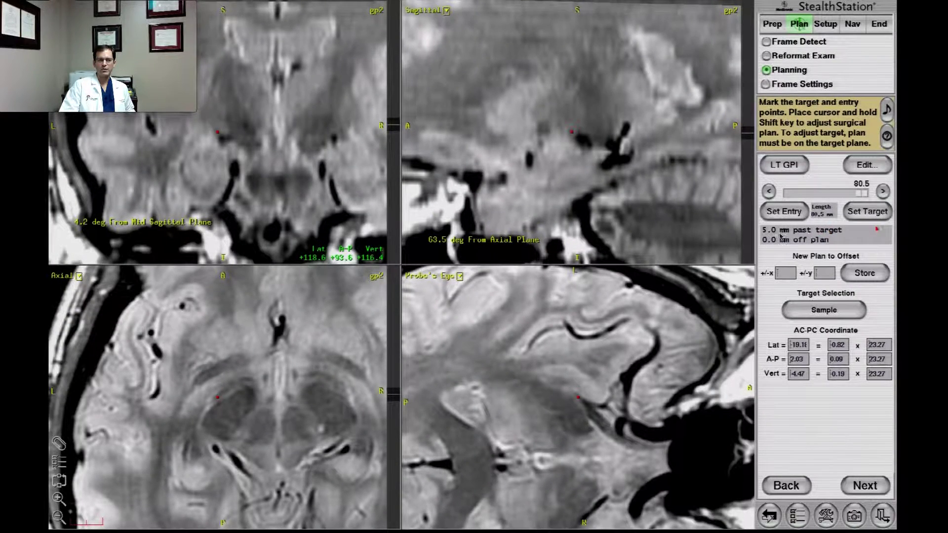
pyautogui.click(868, 211)
pyautogui.click(850, 486)
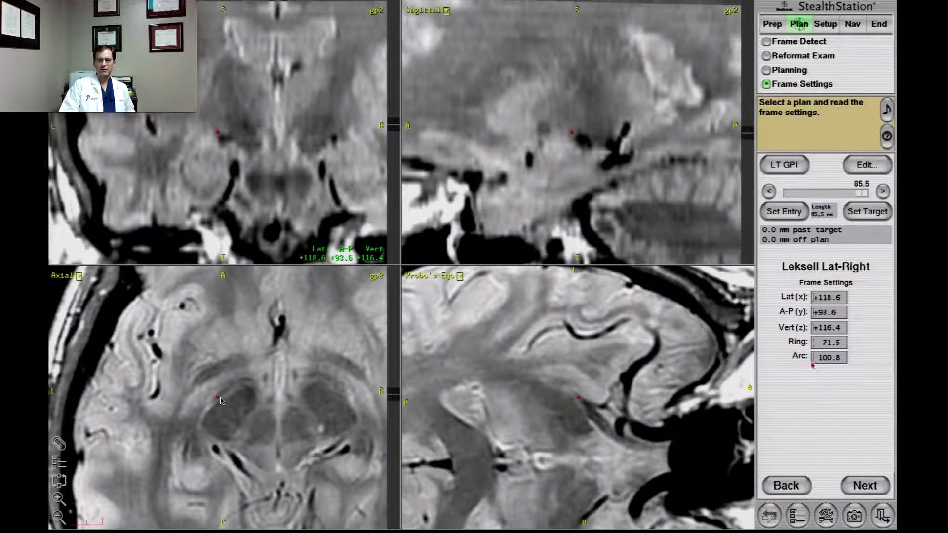
# Step: Select Plan 3 and rename it as RTSKLENT
pyautogui.click(785, 165)
pyautogui.click(790, 229)
pyautogui.click(867, 164)
pyautogui.click(863, 206)
pyautogui.write('RTSKLENT')
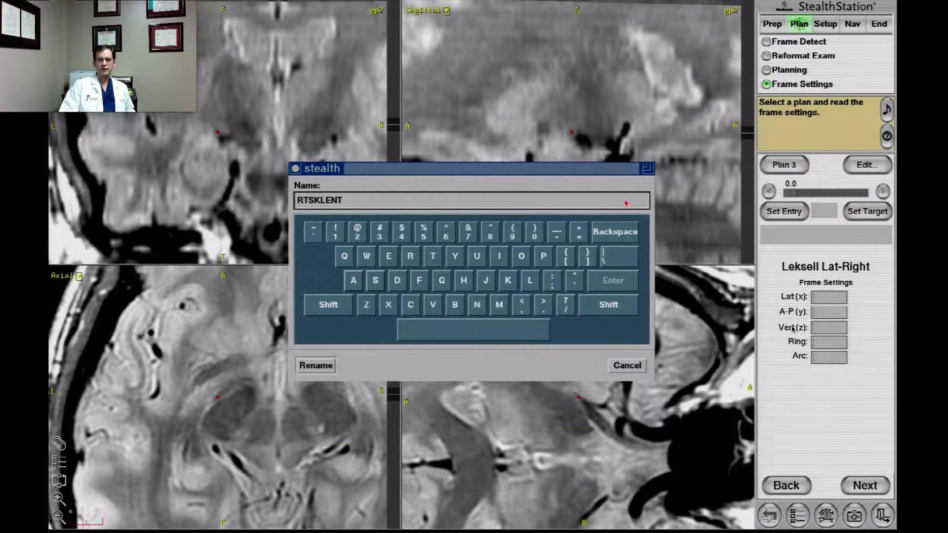
pyautogui.press('Return')
# Step: Position the cursor at the LT GPI target and store that point as the RTSKLENT plan's target
pyautogui.click(783, 164)
pyautogui.click(802, 181)
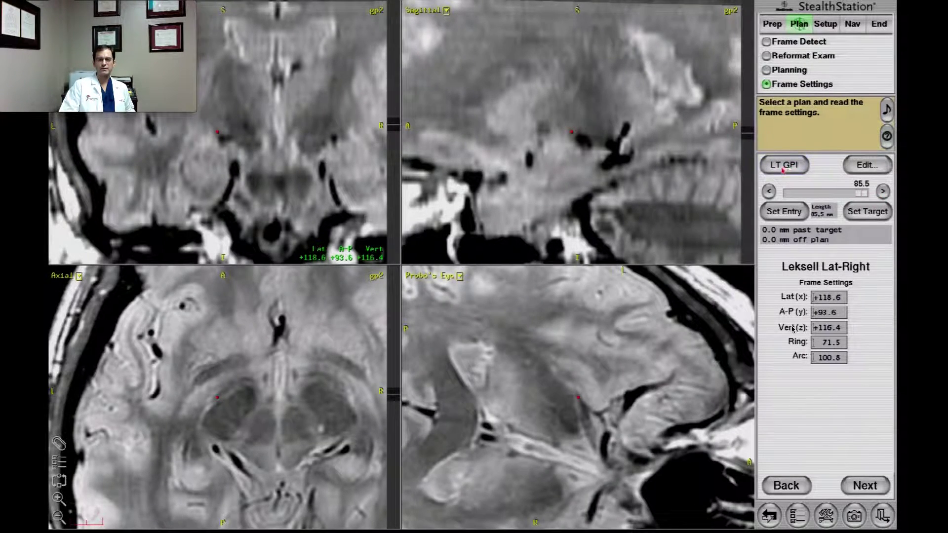
pyautogui.click(786, 168)
pyautogui.click(798, 186)
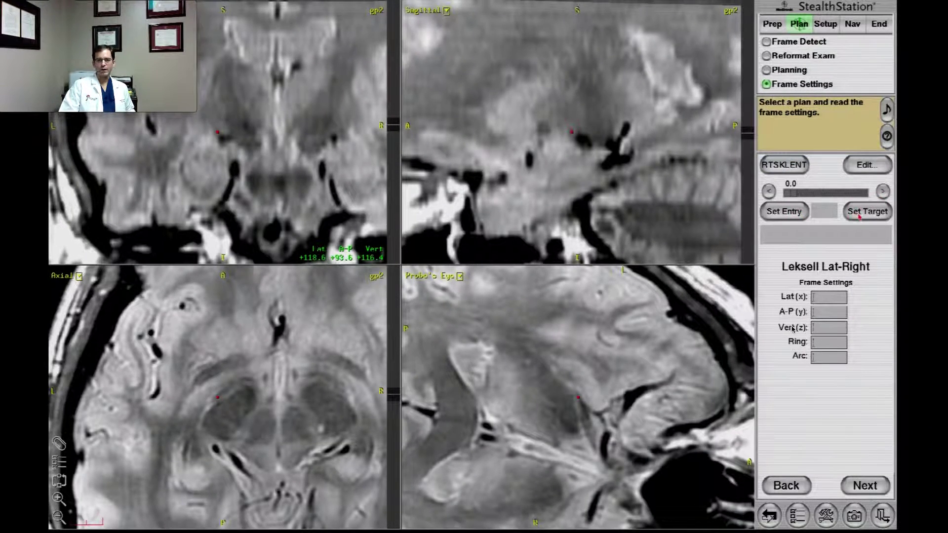
pyautogui.click(860, 214)
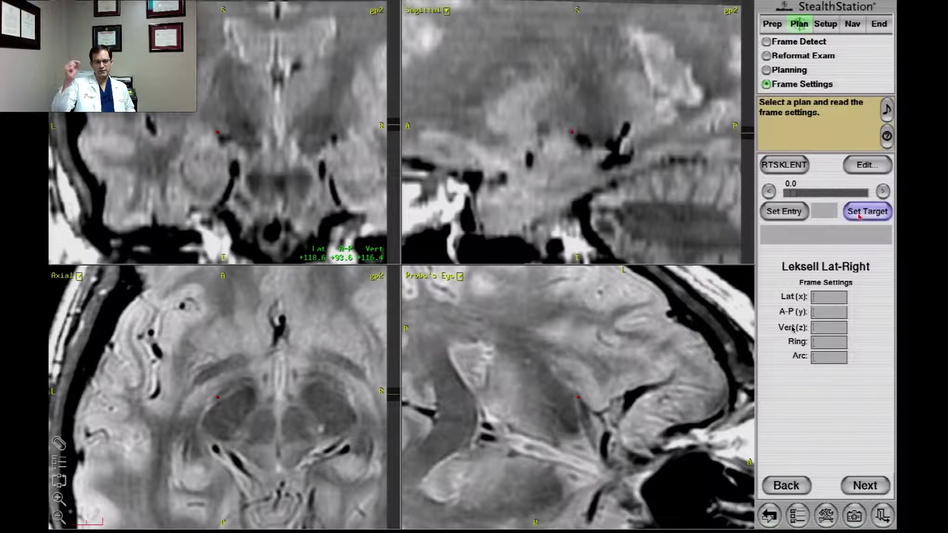
# Step: Set the blend to show only the CT and move the cursor along the RT GPI trajectory to the outer skull surface
pyautogui.click(803, 166)
pyautogui.click(810, 190)
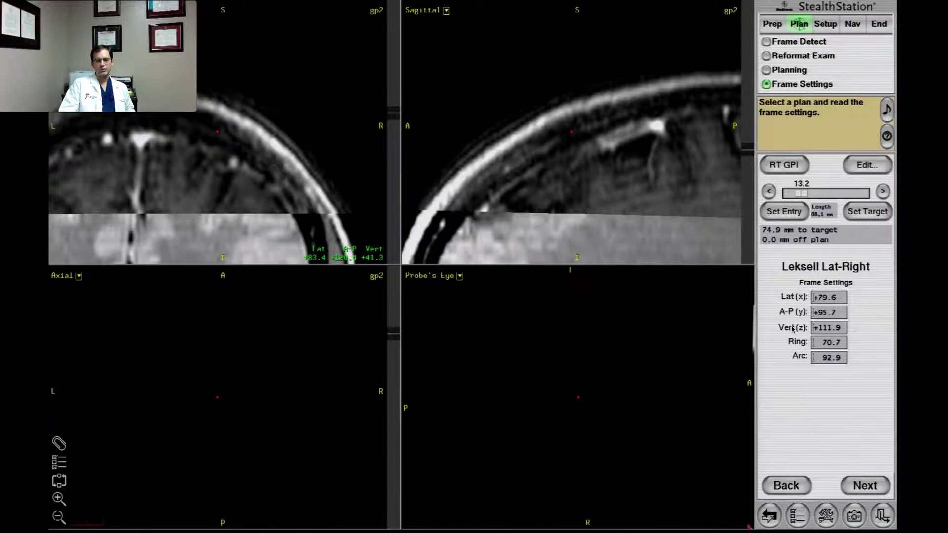
pyautogui.click(804, 515)
pyautogui.moveTo(880, 264); pyautogui.dragTo(761, 266)
pyautogui.click(772, 358)
pyautogui.click(768, 346)
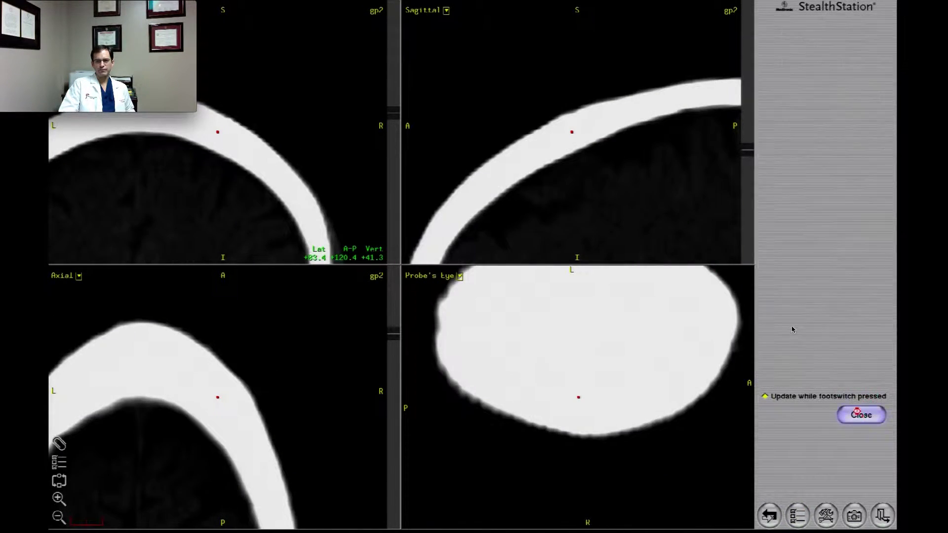
pyautogui.moveTo(800, 194); pyautogui.dragTo(796, 194)
# Step: Set the RTSKLENT plan's entry at the cursor point on the outer skull and hide the plan's trajectory line
pyautogui.click(795, 165)
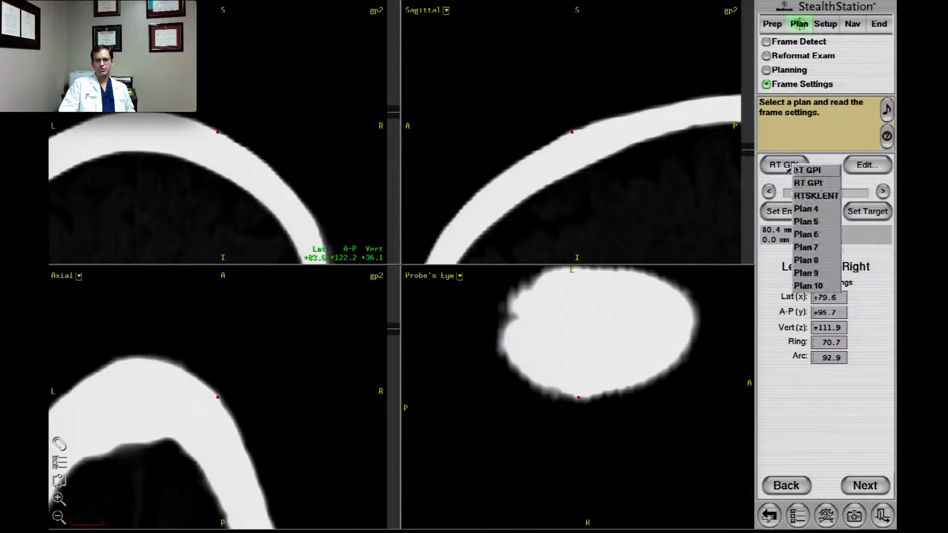
pyautogui.click(815, 196)
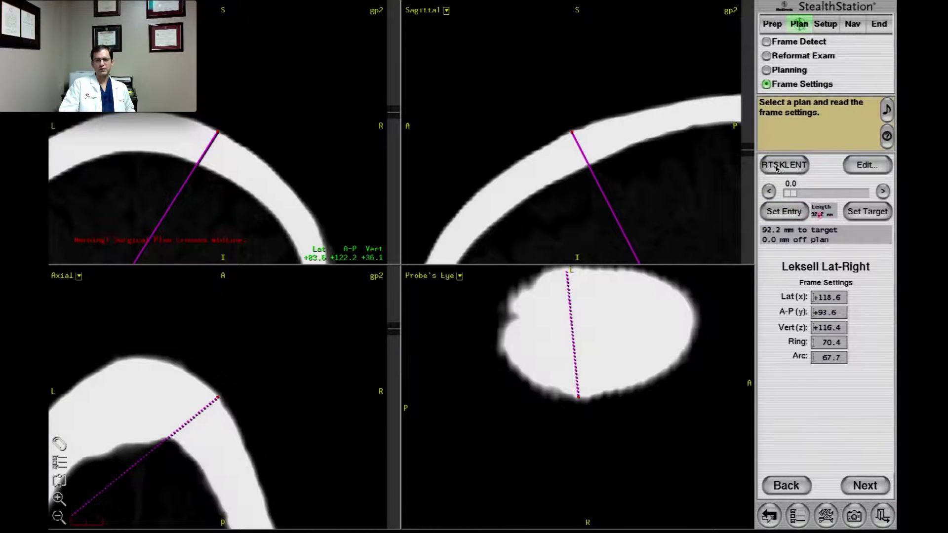
pyautogui.click(846, 166)
pyautogui.click(854, 182)
# Step: Review the Leksell frame settings of the LT GPI, RT GPI and RTSKLENT plans in turn
pyautogui.click(786, 166)
pyautogui.click(777, 168)
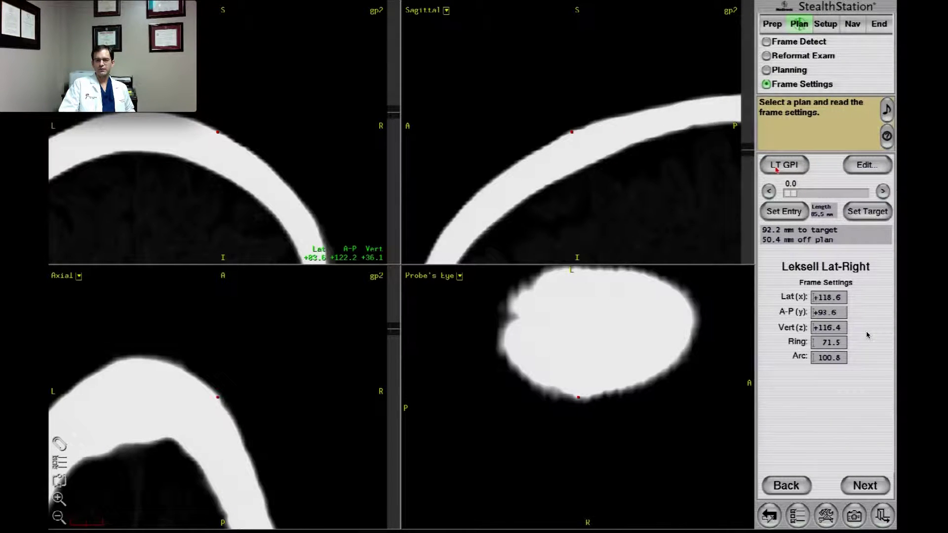
pyautogui.click(797, 168)
pyautogui.click(798, 183)
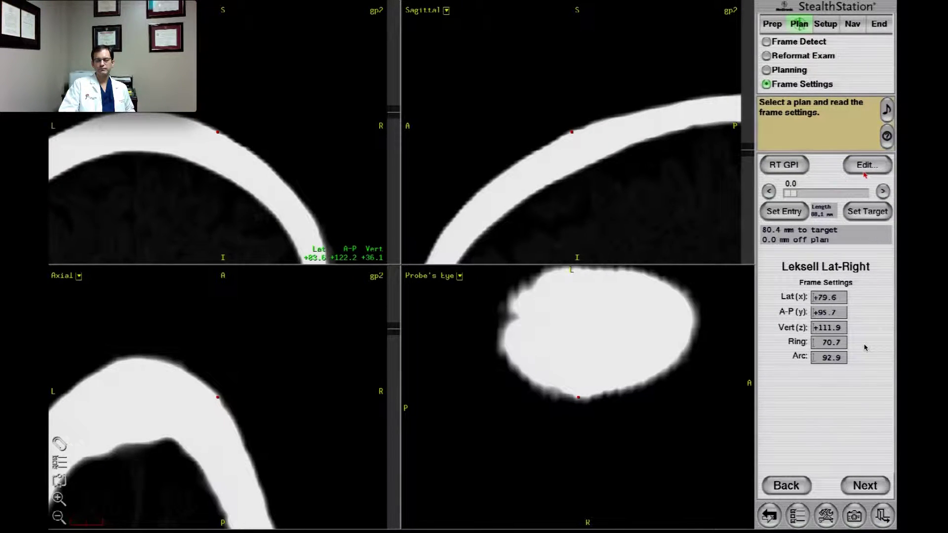
pyautogui.click(804, 169)
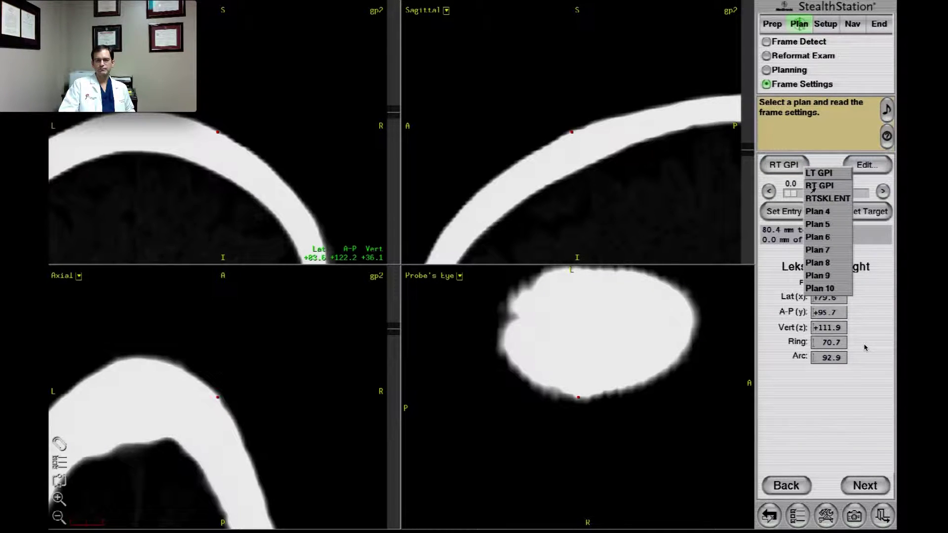
pyautogui.click(820, 199)
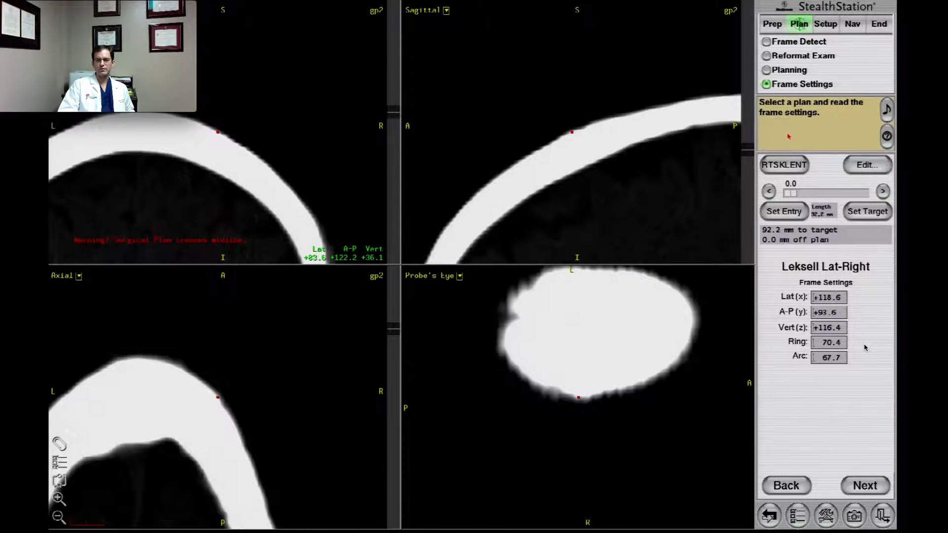
# Step: Return to the RT GPI plan's target and mark it with an annotation labelled R
pyautogui.click(790, 166)
pyautogui.click(816, 194)
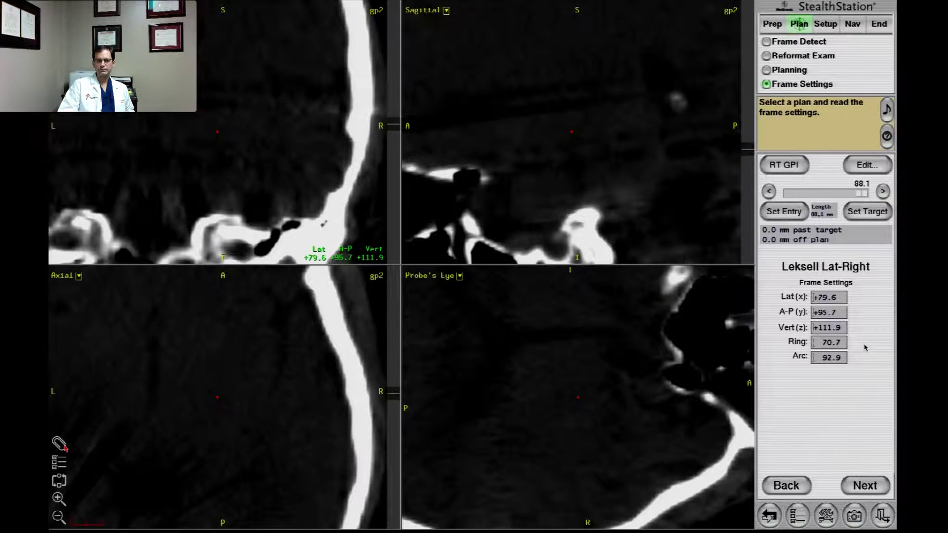
pyautogui.click(60, 447)
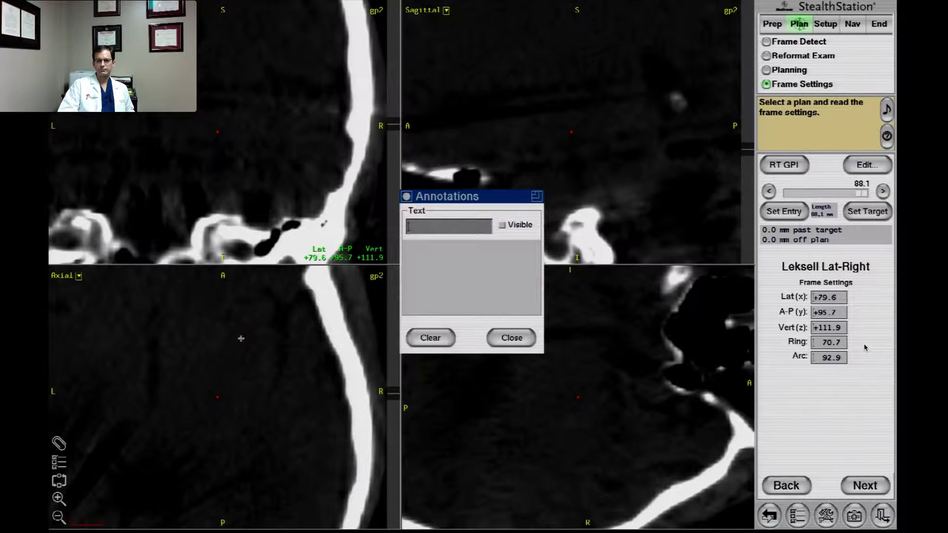
pyautogui.write('R')
pyautogui.press('Return')
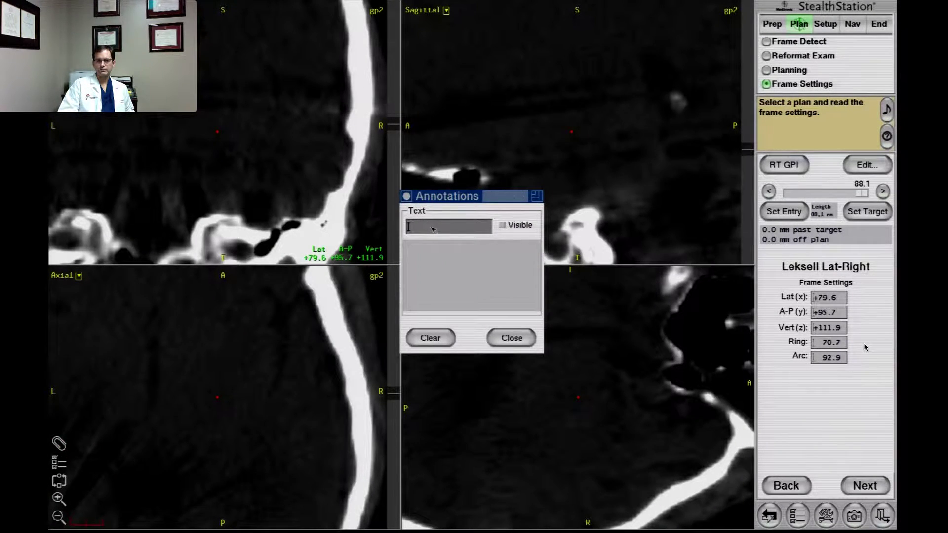
# Step: Enter 83.6 as the A-P (y) frame coordinate
pyautogui.moveTo(840, 314); pyautogui.dragTo(796, 298)
pyautogui.write('83')
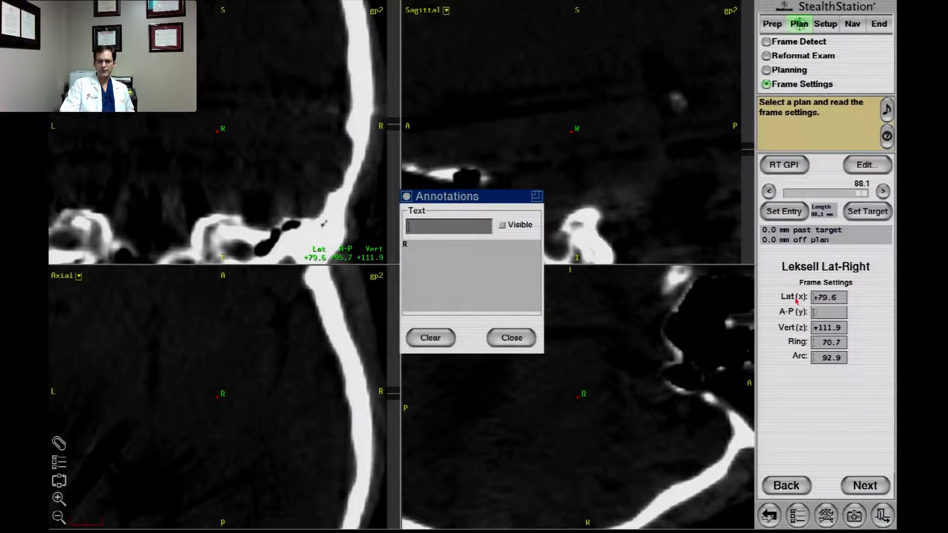
pyautogui.write('.6')
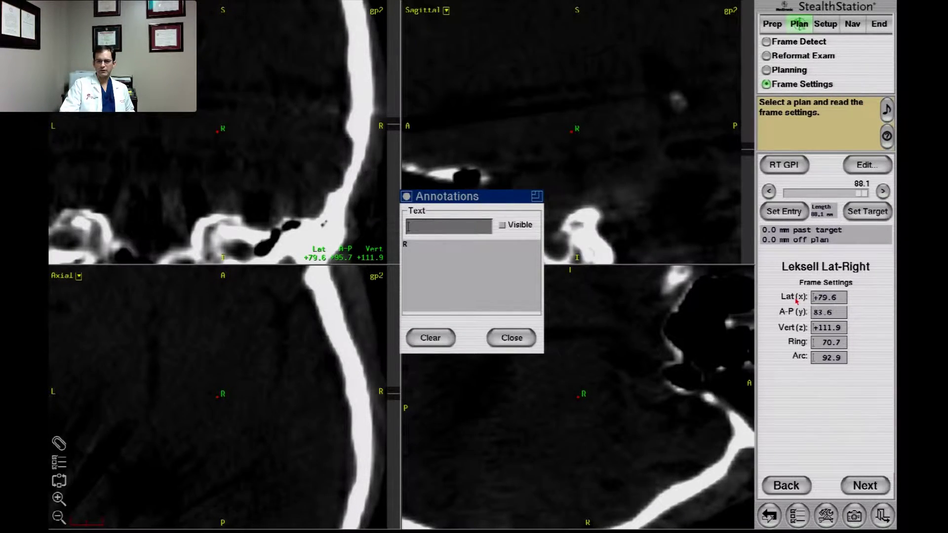
pyautogui.press('Return')
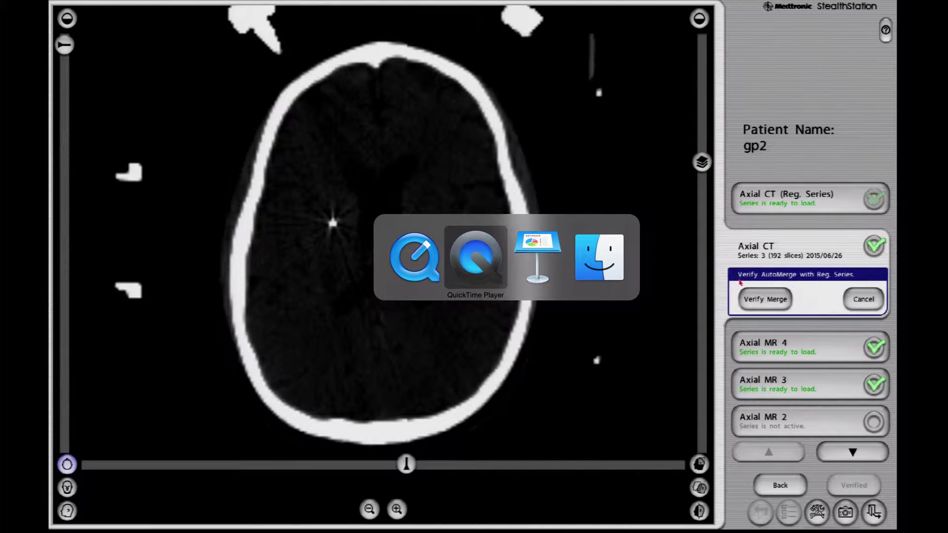
# Step: Accept the Axial CT merge and the skin model, and automatically register and verify the Lat-Right Leksell frame
pyautogui.click(753, 296)
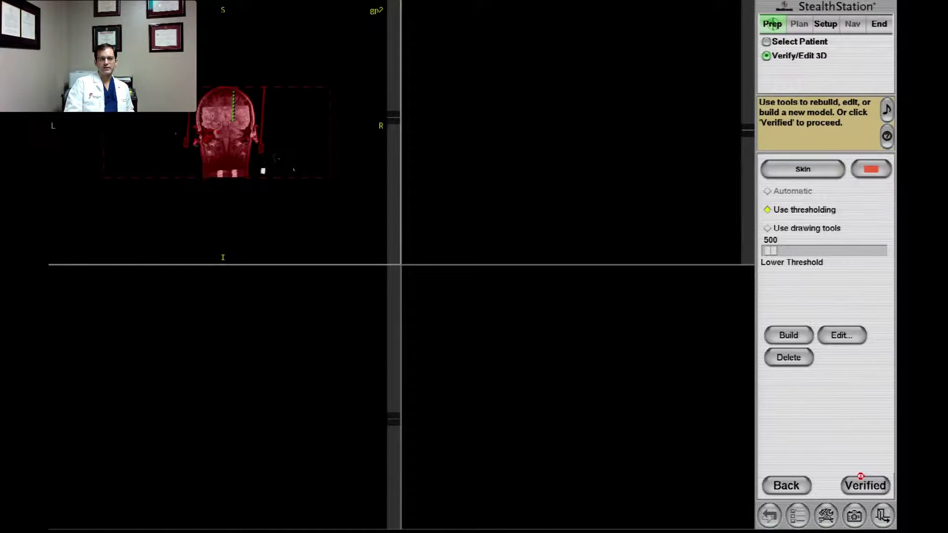
pyautogui.click(873, 491)
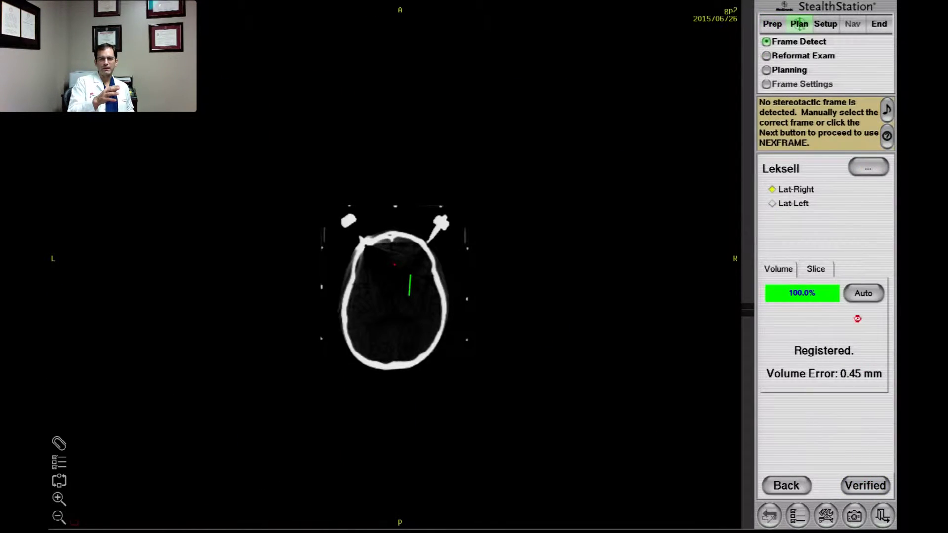
pyautogui.click(860, 289)
pyautogui.click(881, 487)
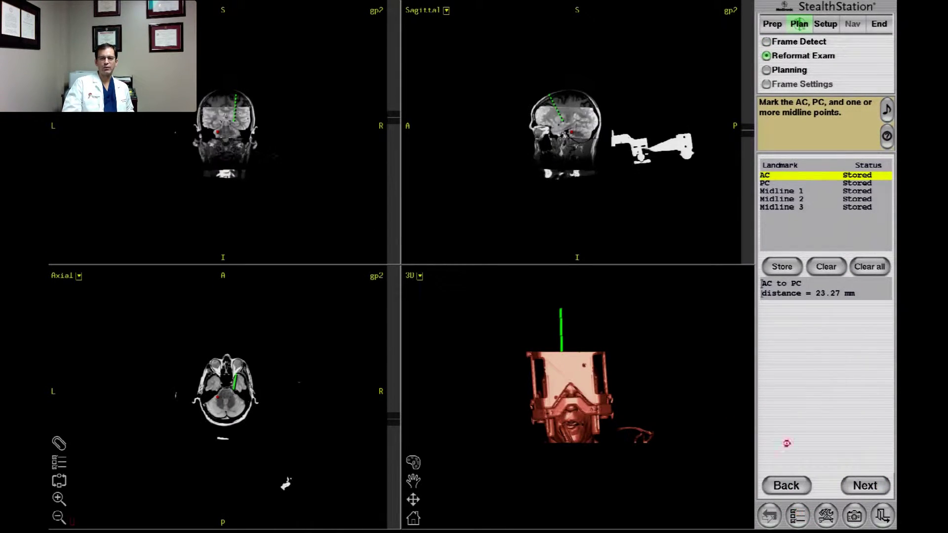
# Step: Bring the stored AC landmark into closer view and set the Axial MR blend to 0
pyautogui.click(767, 178)
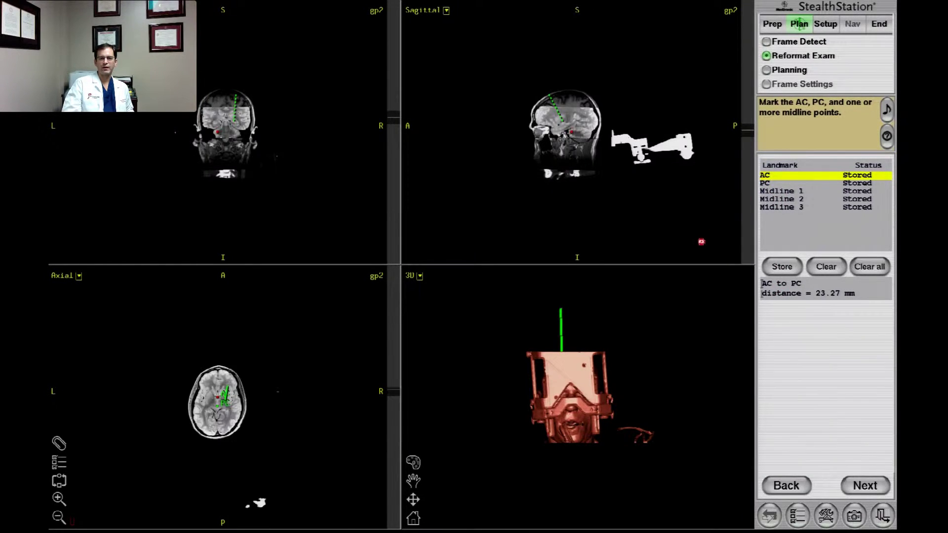
pyautogui.click(59, 499)
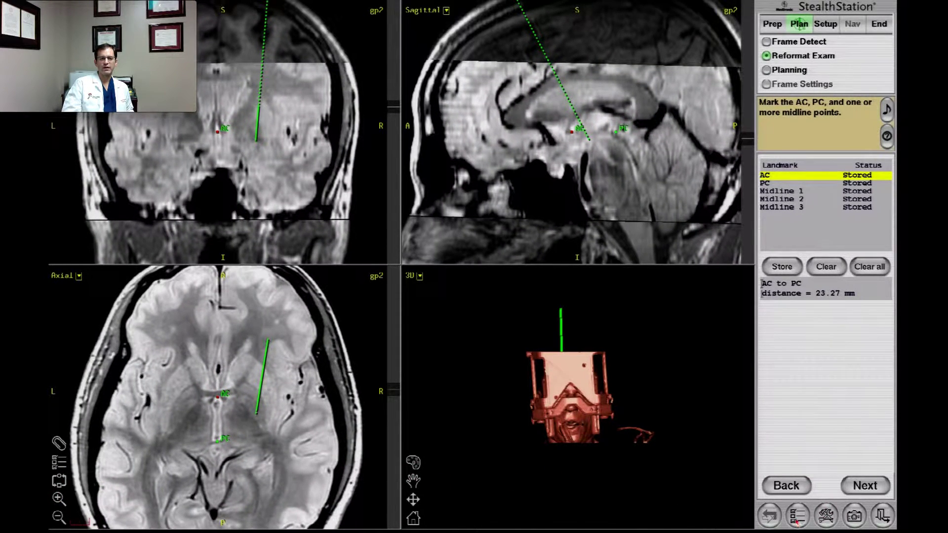
pyautogui.click(797, 518)
pyautogui.click(797, 364)
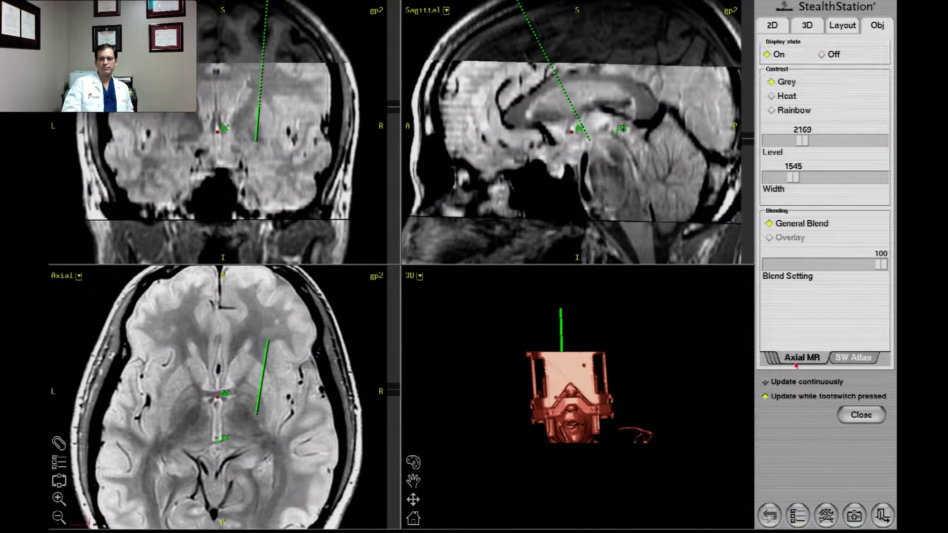
pyautogui.moveTo(882, 263); pyautogui.dragTo(663, 262)
# Step: Set the blend of Axial MR 3 and Axial MR 4 to 0 to show both implanted leads on CT
pyautogui.click(765, 357)
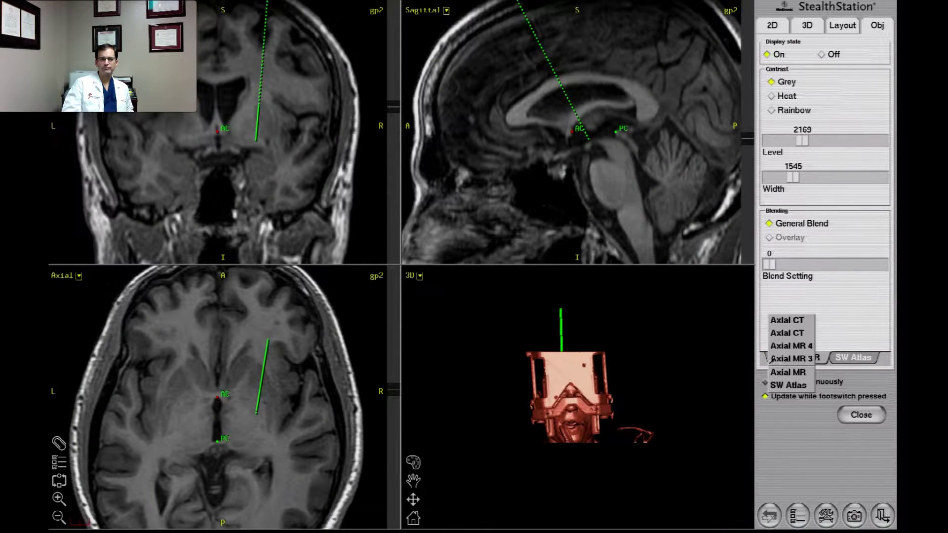
pyautogui.click(794, 357)
pyautogui.moveTo(881, 263); pyautogui.dragTo(641, 274)
pyautogui.click(773, 365)
pyautogui.click(785, 360)
pyautogui.moveTo(881, 264); pyautogui.dragTo(767, 265)
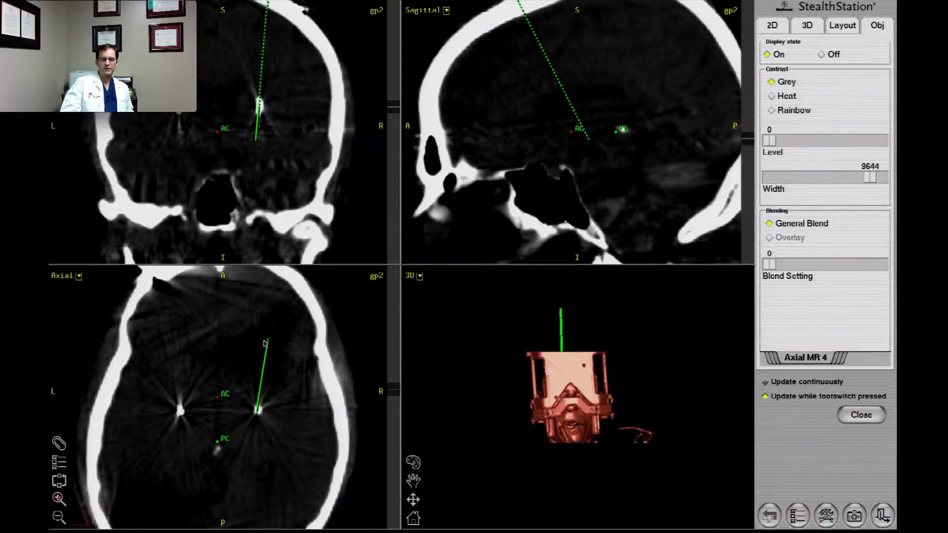
pyautogui.click(59, 498)
pyautogui.click(59, 498)
pyautogui.click(58, 498)
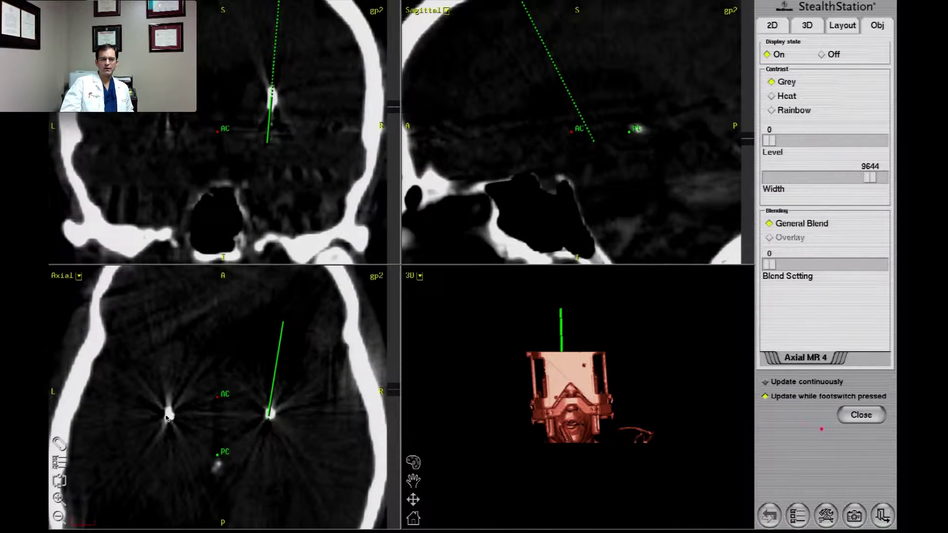
pyautogui.click(855, 419)
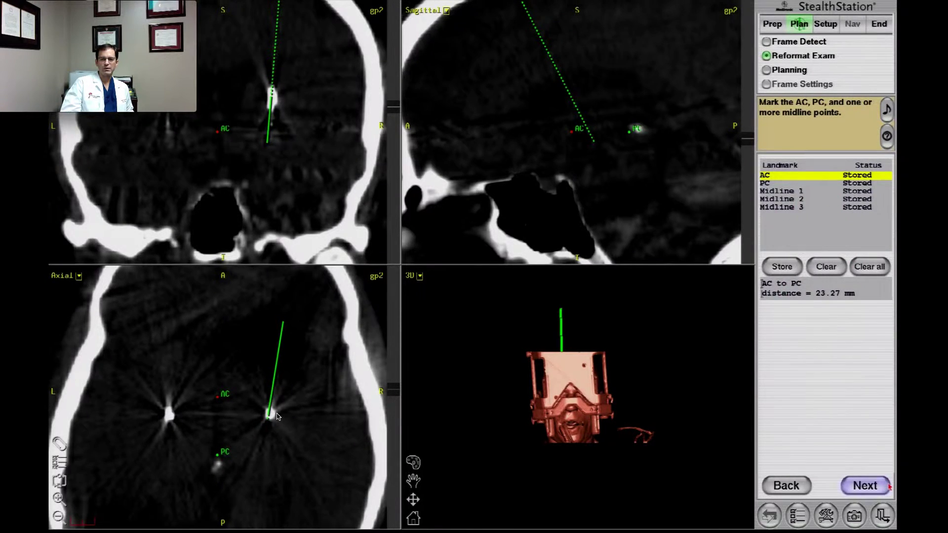
# Step: Advance to Planning at the LT GPI target and set the Axial CT contrast to level 2696 and width 18519
pyautogui.click(888, 487)
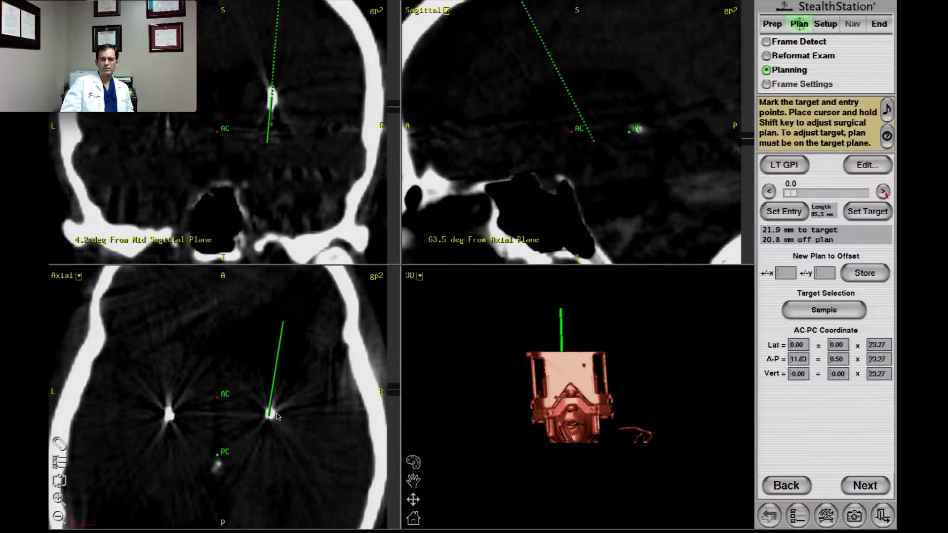
pyautogui.click(883, 191)
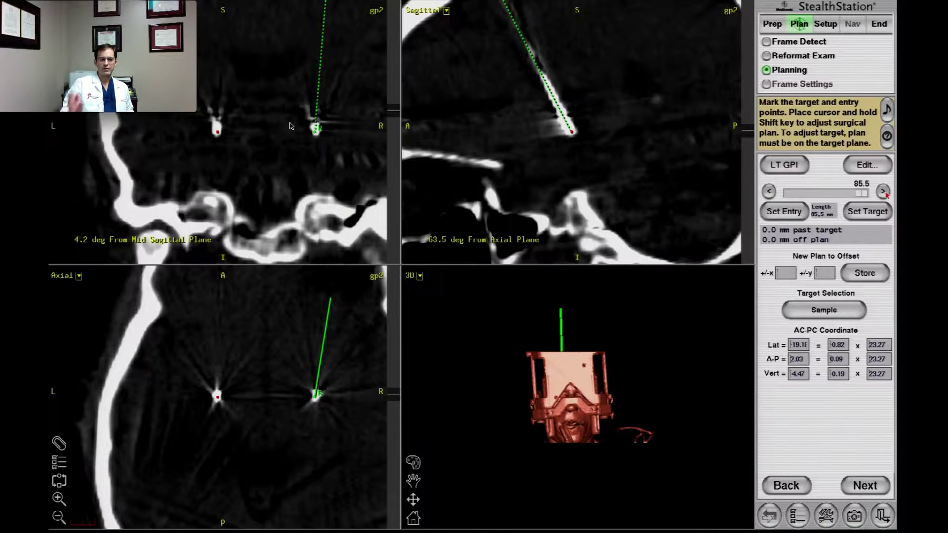
pyautogui.click(797, 515)
pyautogui.click(776, 360)
pyautogui.moveTo(775, 142); pyautogui.dragTo(781, 144)
pyautogui.moveTo(772, 178); pyautogui.dragTo(840, 181)
pyautogui.click(848, 416)
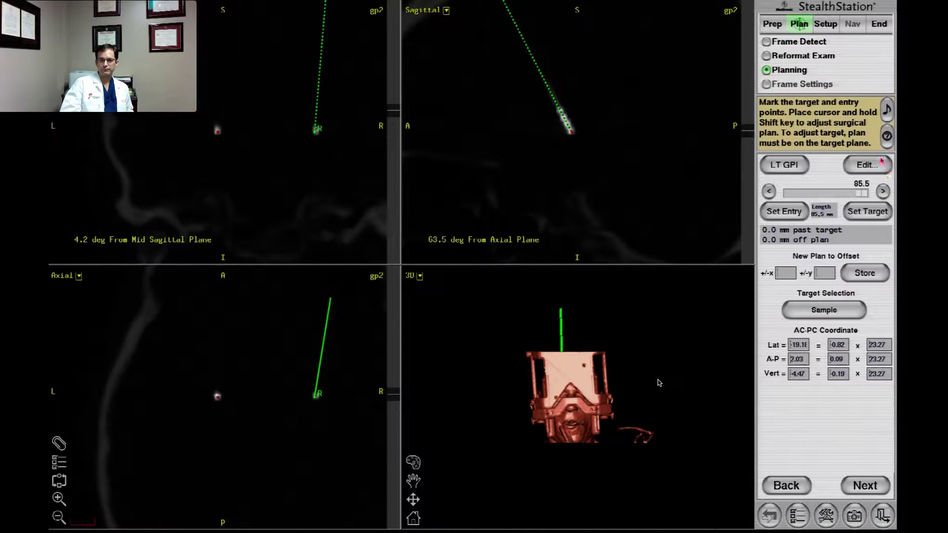
pyautogui.click(879, 163)
pyautogui.click(847, 183)
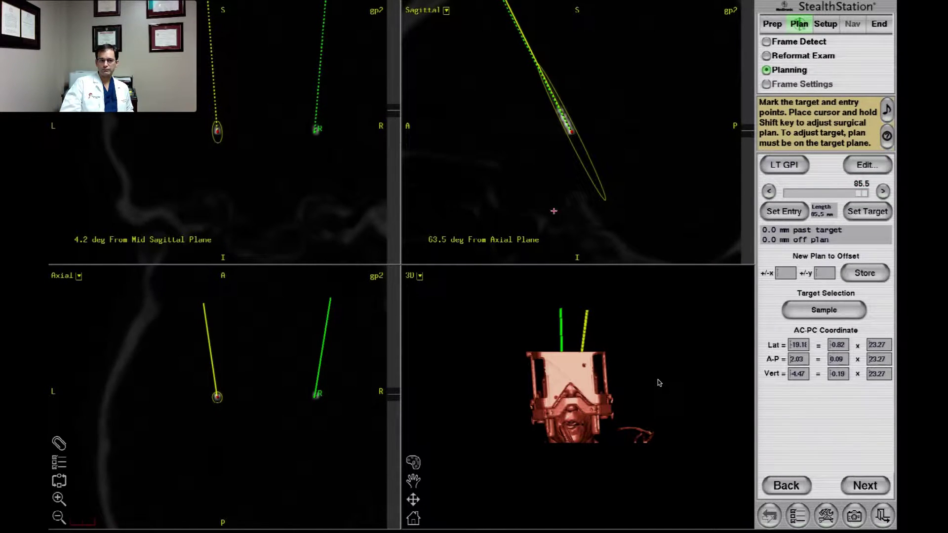
pyautogui.click(862, 168)
pyautogui.click(859, 215)
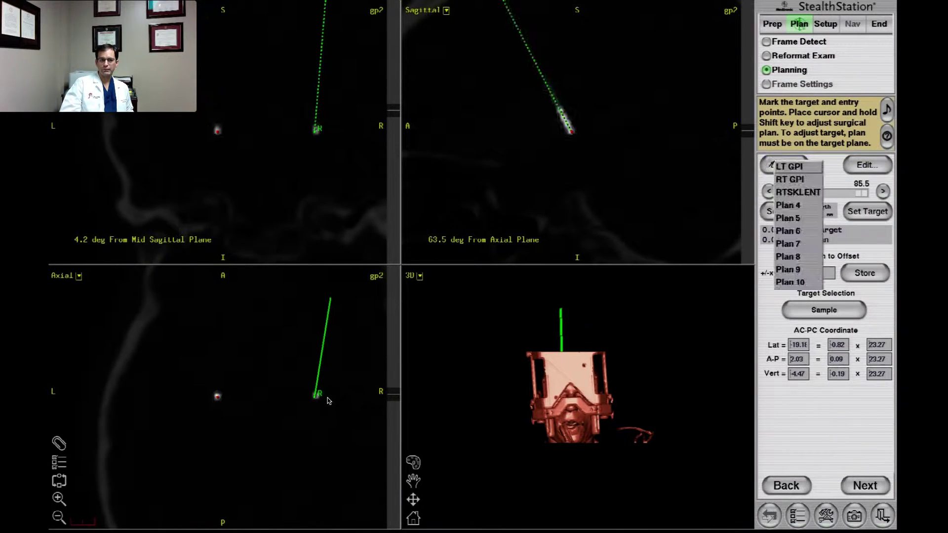
# Step: Select the RT GPI plan and hide its trajectory in the views
pyautogui.click(800, 168)
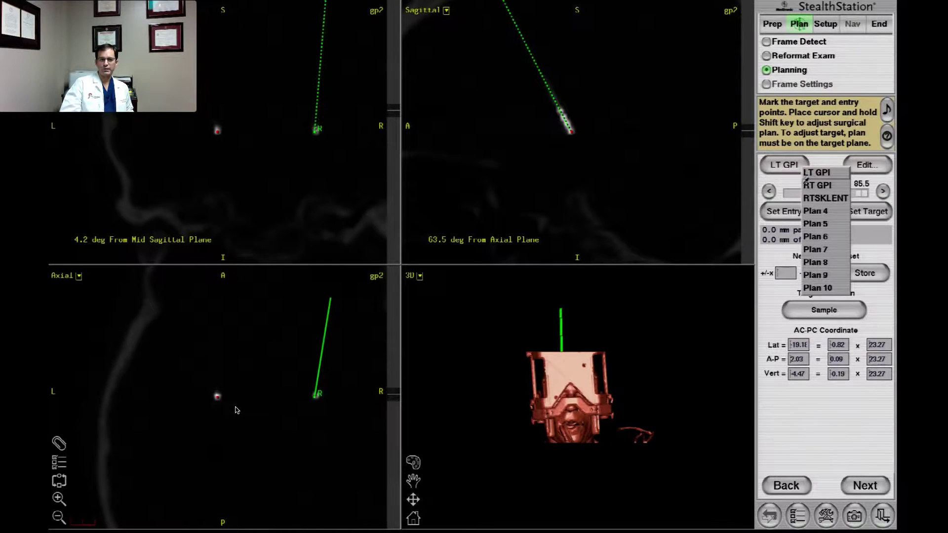
pyautogui.click(818, 186)
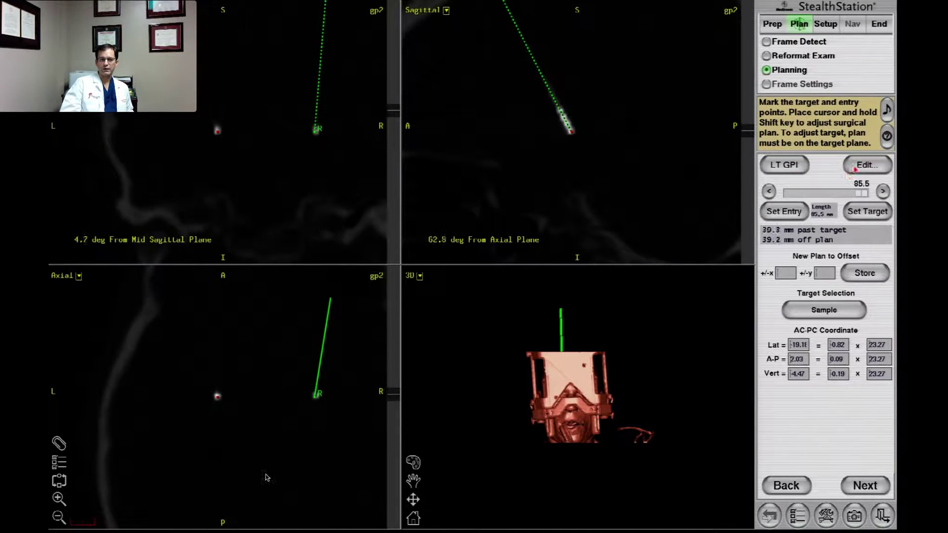
pyautogui.click(859, 167)
pyautogui.click(847, 192)
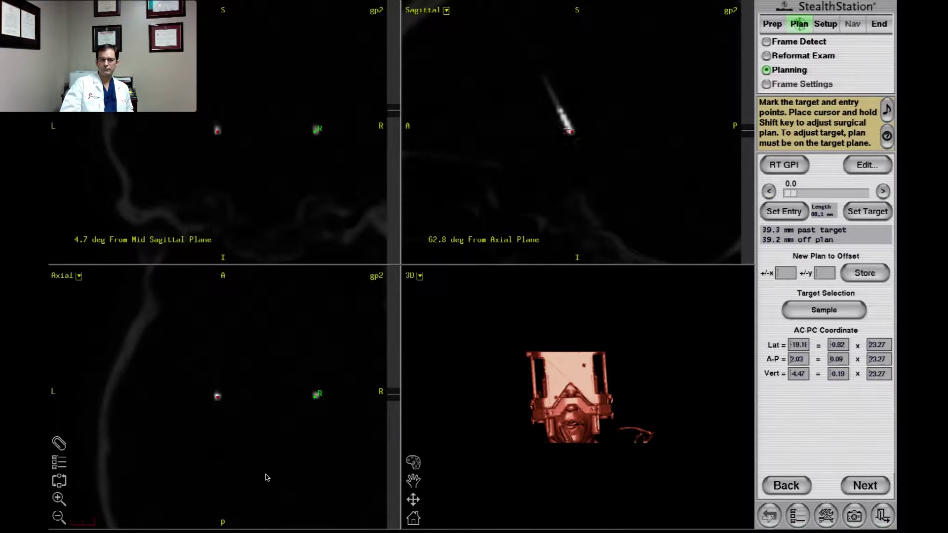
# Step: Center the views on the right lead's tip and delete the annotation labelled R
pyautogui.click(316, 395)
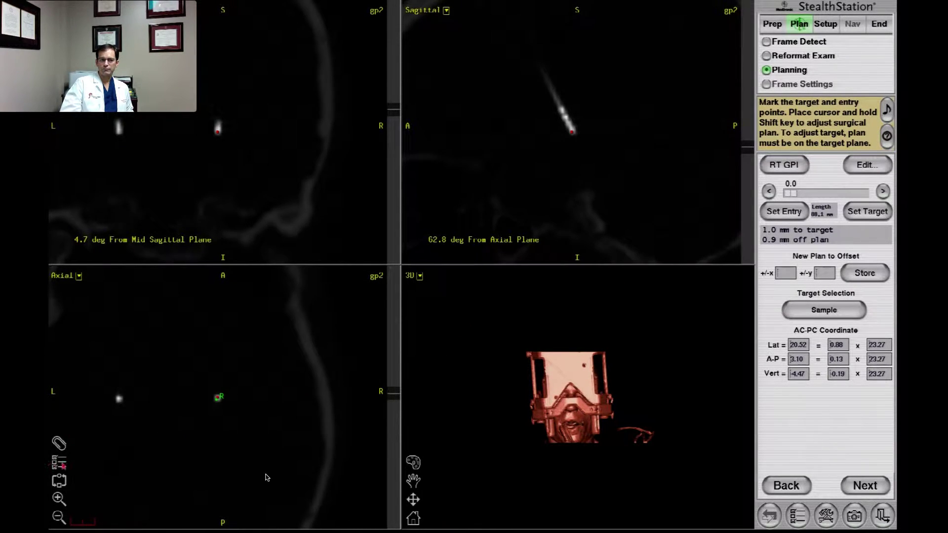
pyautogui.click(57, 447)
pyautogui.click(418, 246)
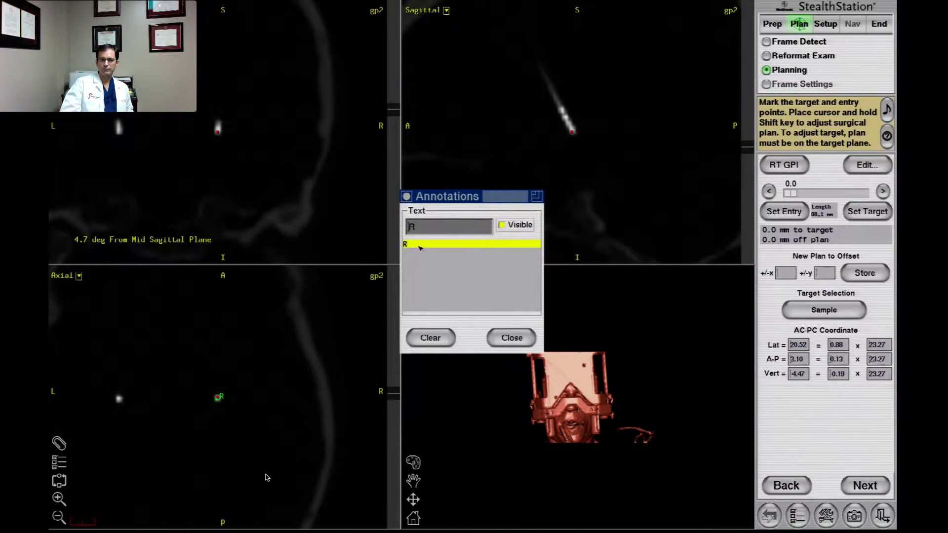
pyautogui.click(419, 337)
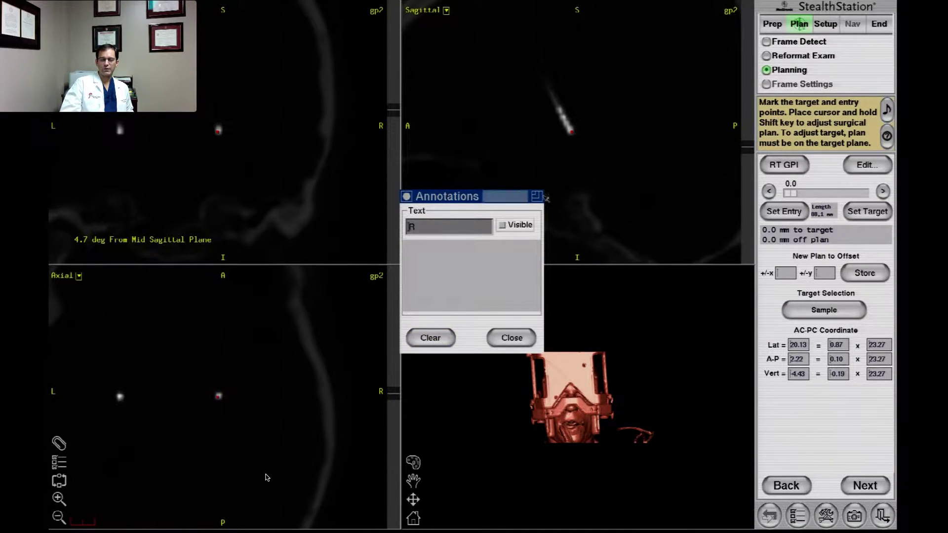
pyautogui.click(511, 337)
# Step: Center the cursor on the right lead's deepest contact to read its AC-PC coordinates
pyautogui.click(570, 130)
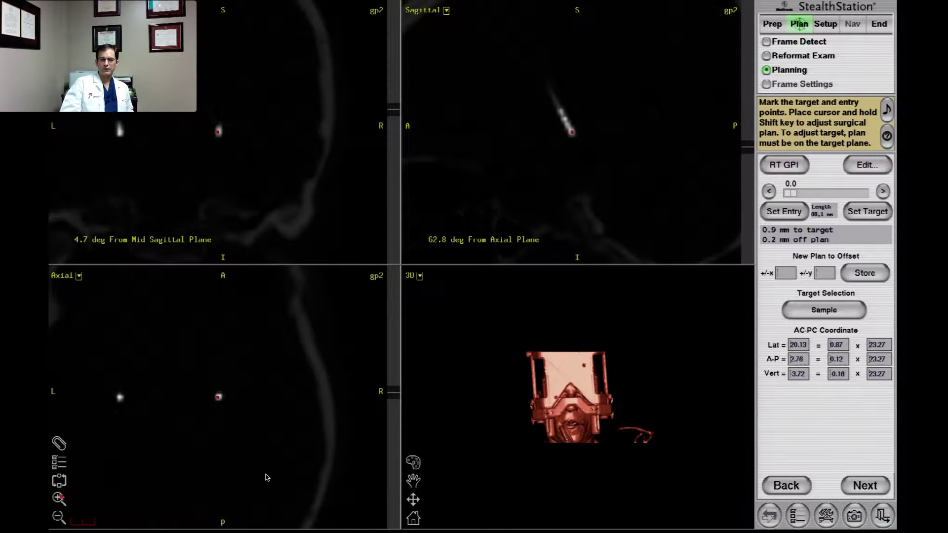
pyautogui.click(58, 500)
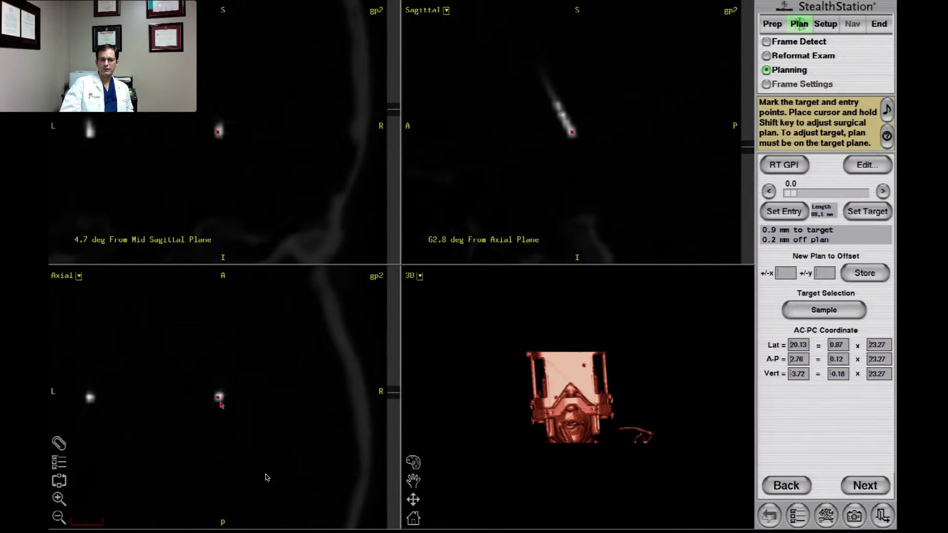
pyautogui.click(219, 397)
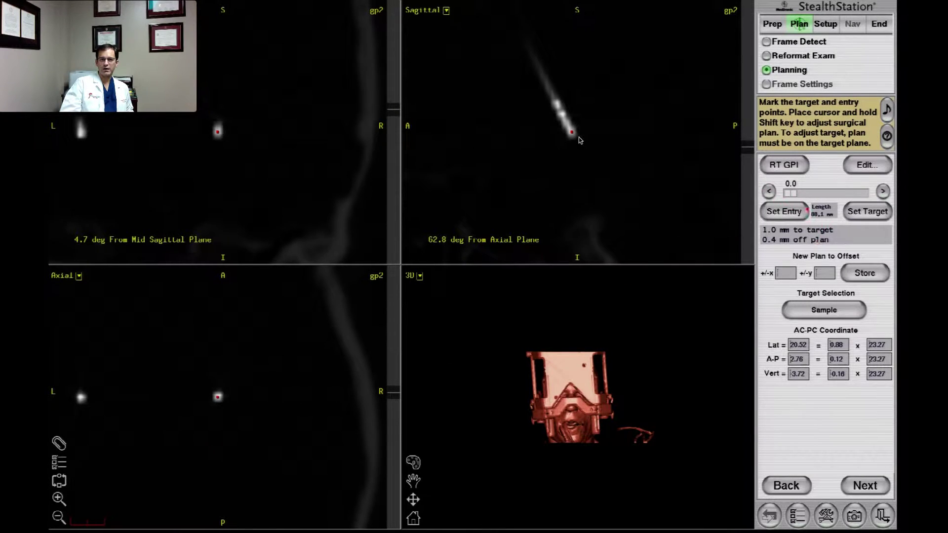
# Step: Switch to the LT GPI plan and blend the Axial MR with the CT at 42
pyautogui.click(790, 165)
pyautogui.click(800, 169)
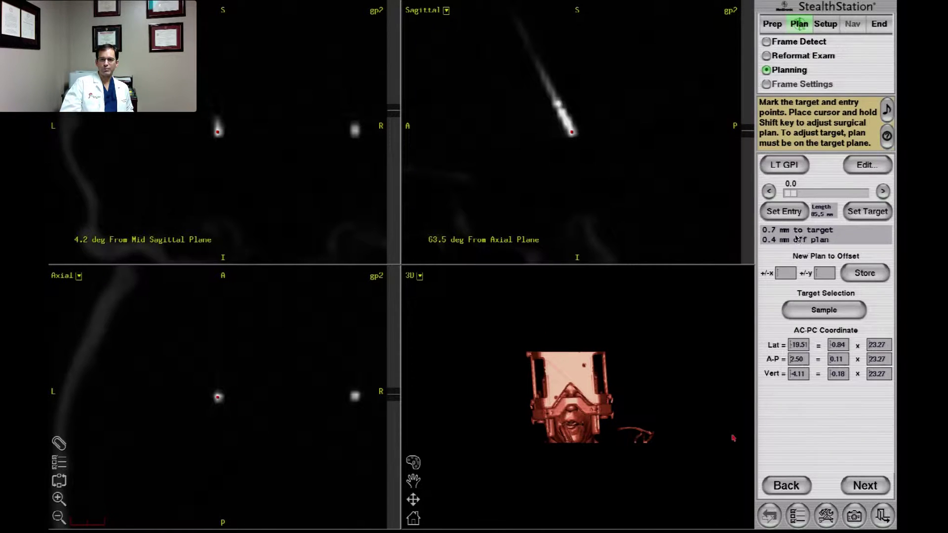
pyautogui.click(797, 515)
pyautogui.click(867, 359)
pyautogui.click(872, 382)
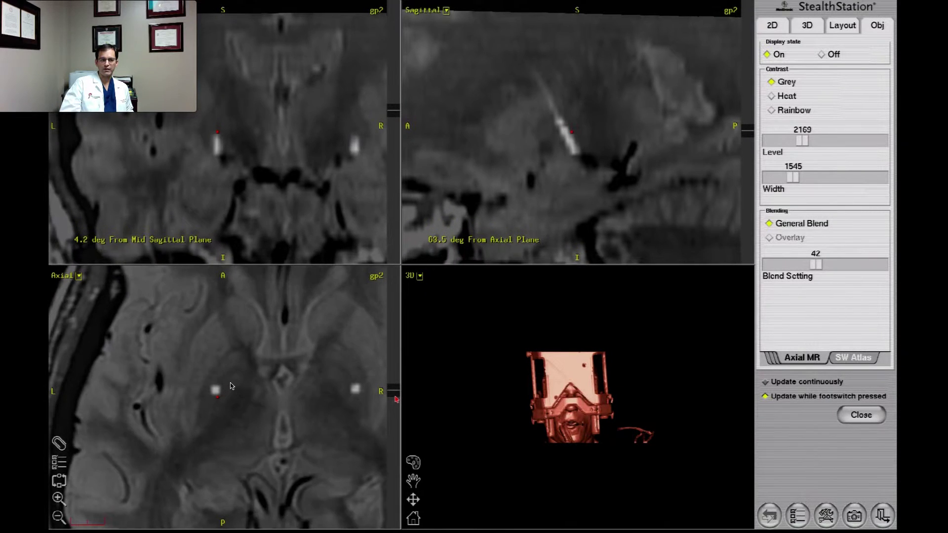
# Step: Set the Axial CT contrast width to 28247 to separate the contacts of the leads
pyautogui.click(775, 357)
pyautogui.click(786, 335)
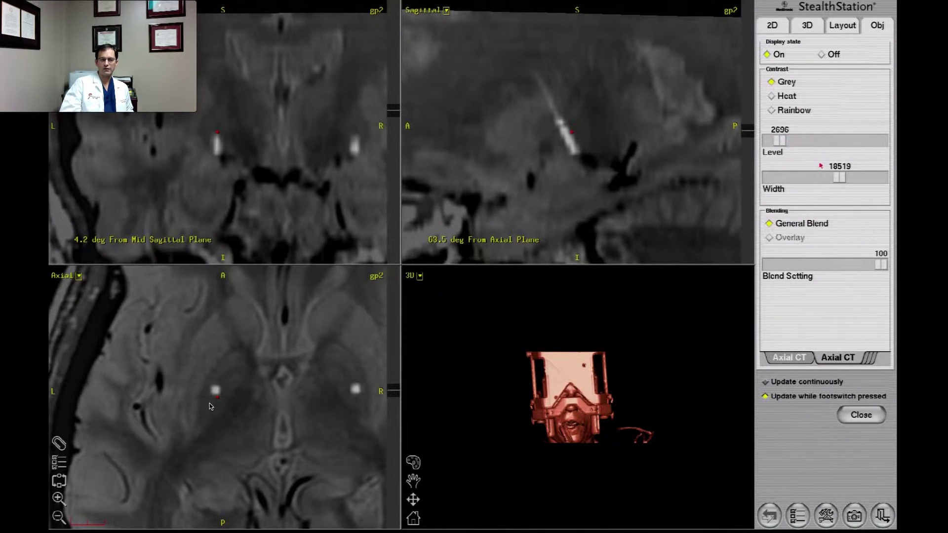
pyautogui.moveTo(839, 177); pyautogui.dragTo(876, 176)
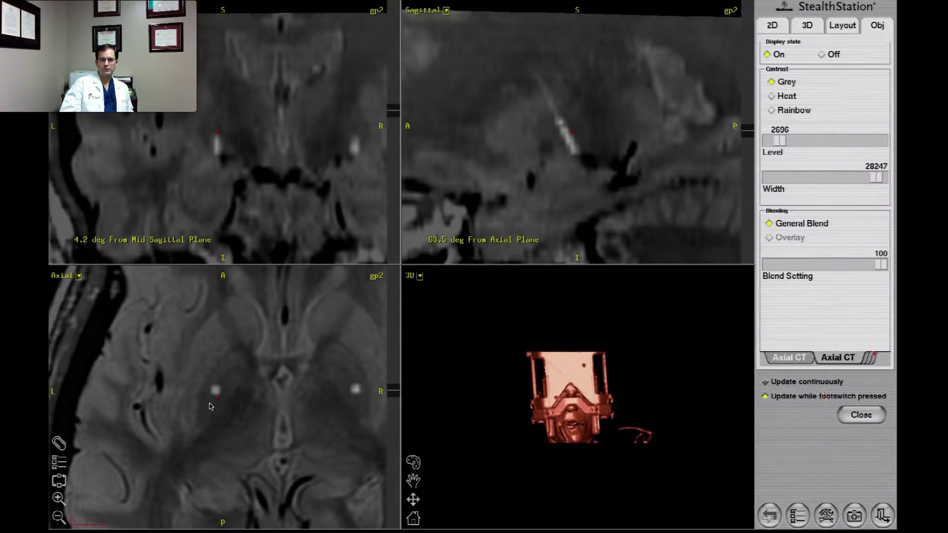
# Step: Set the Axial MR blend to 0 and show the trajectory and Probe's Eye views
pyautogui.click(874, 356)
pyautogui.click(872, 384)
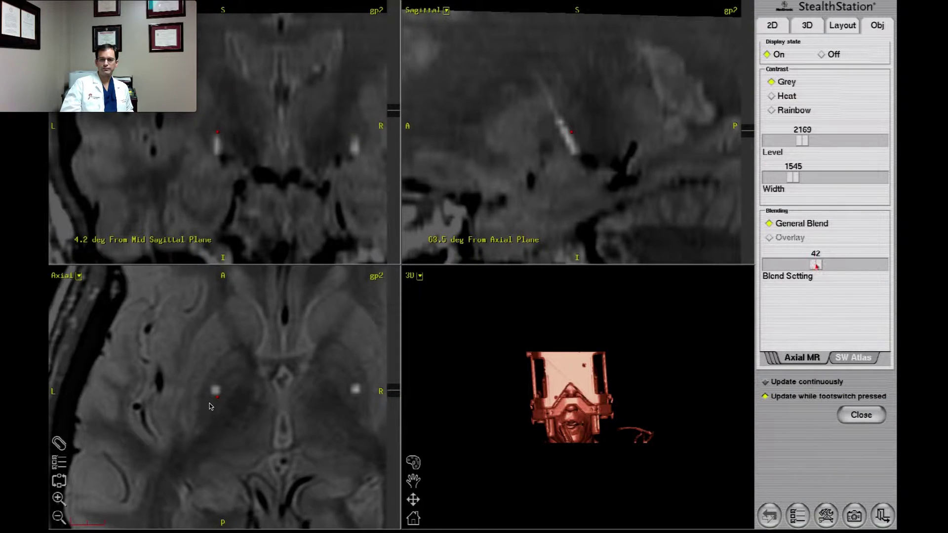
pyautogui.moveTo(816, 266); pyautogui.dragTo(769, 266)
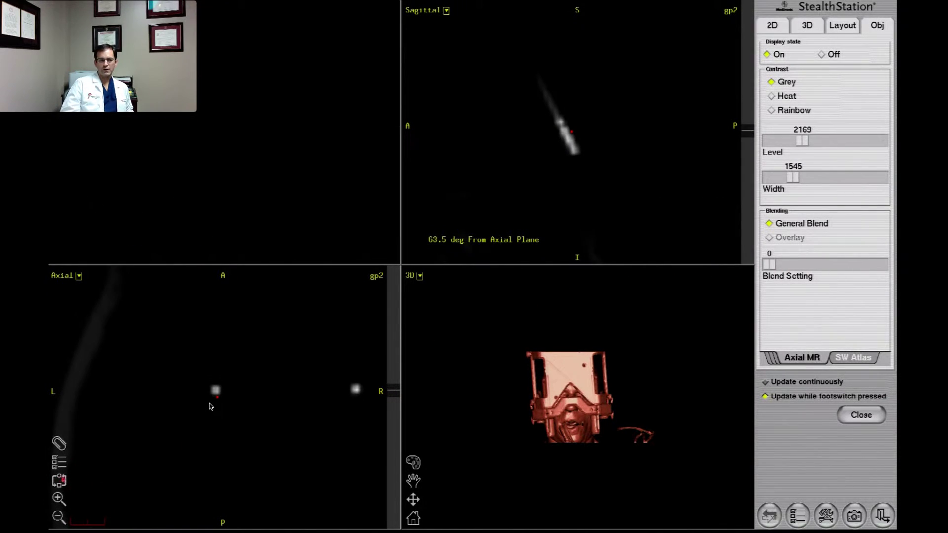
pyautogui.click(879, 418)
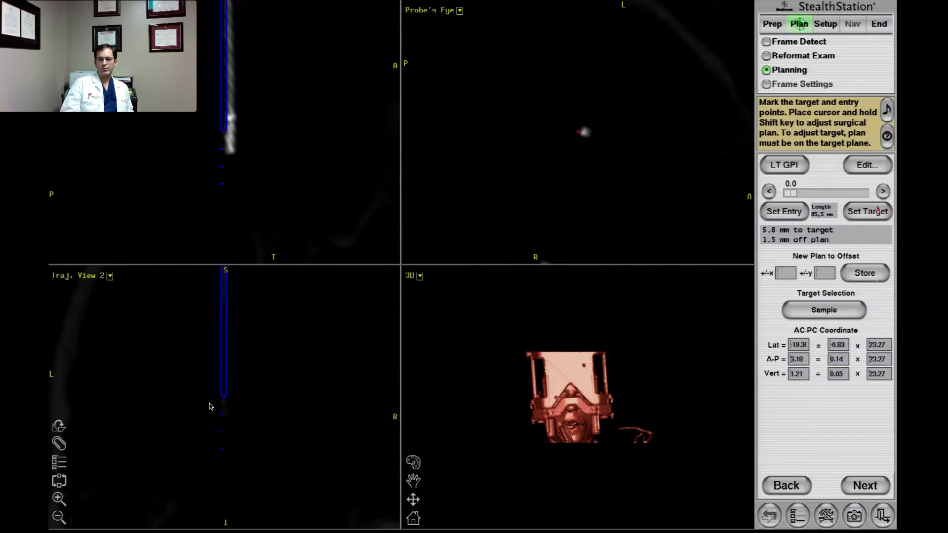
# Step: Go to the LT GPI plan's target and open the annotations
pyautogui.click(884, 191)
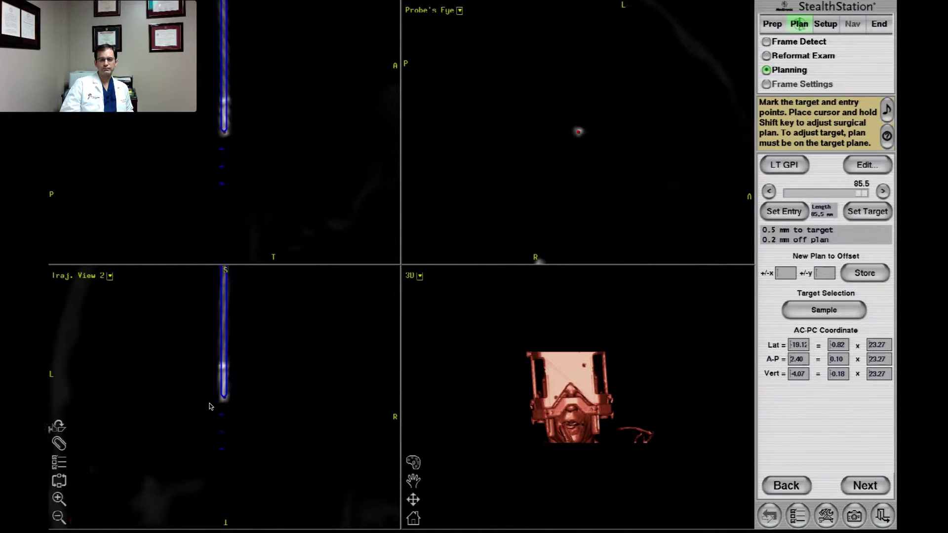
pyautogui.click(59, 444)
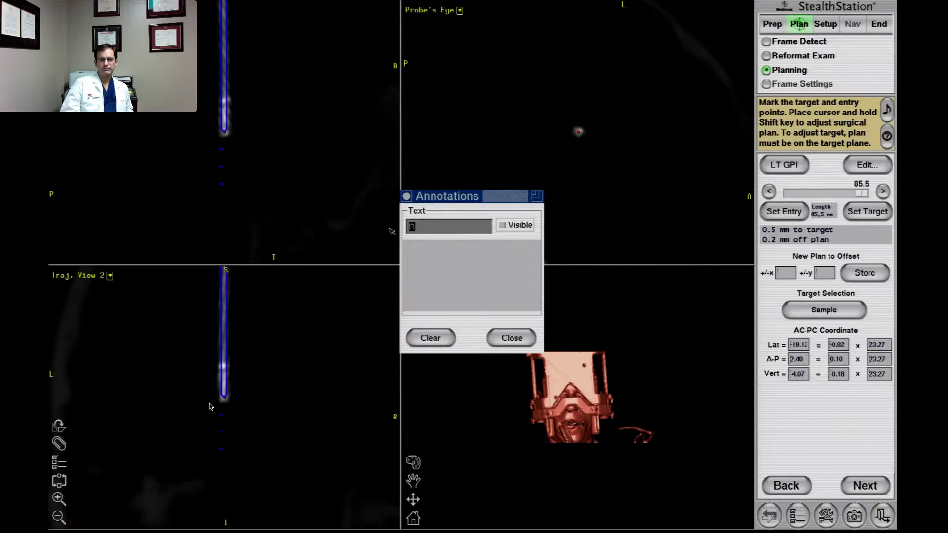
pyautogui.press('BackSpace')
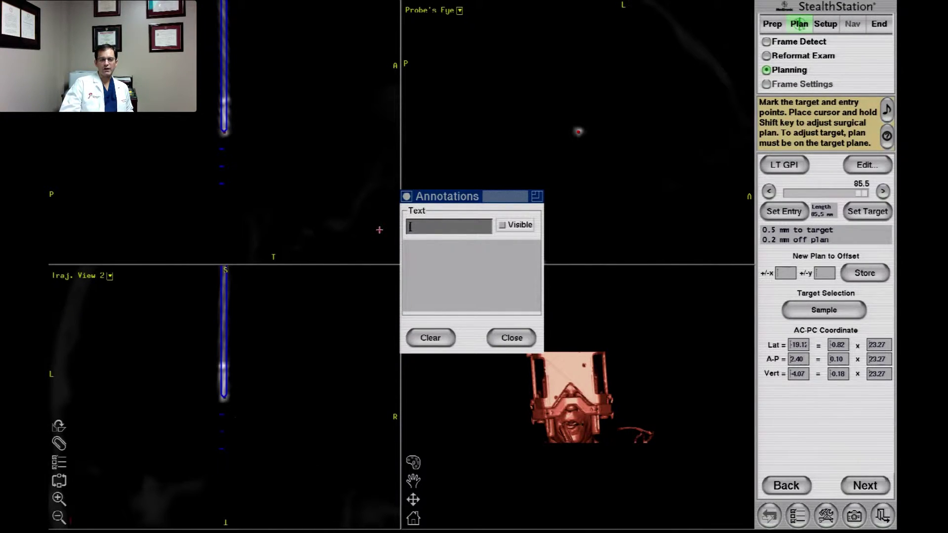
pyautogui.write('10')
pyautogui.press('Return')
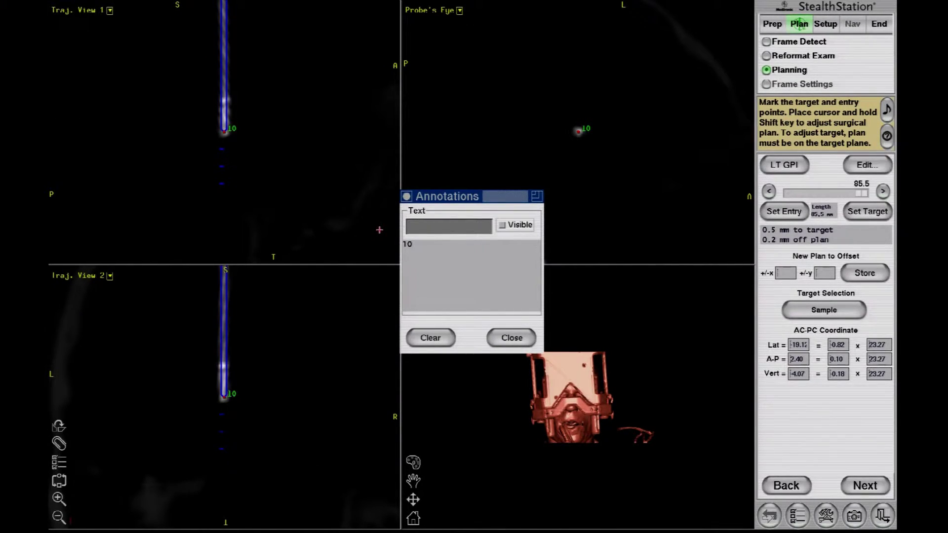
pyautogui.click(427, 243)
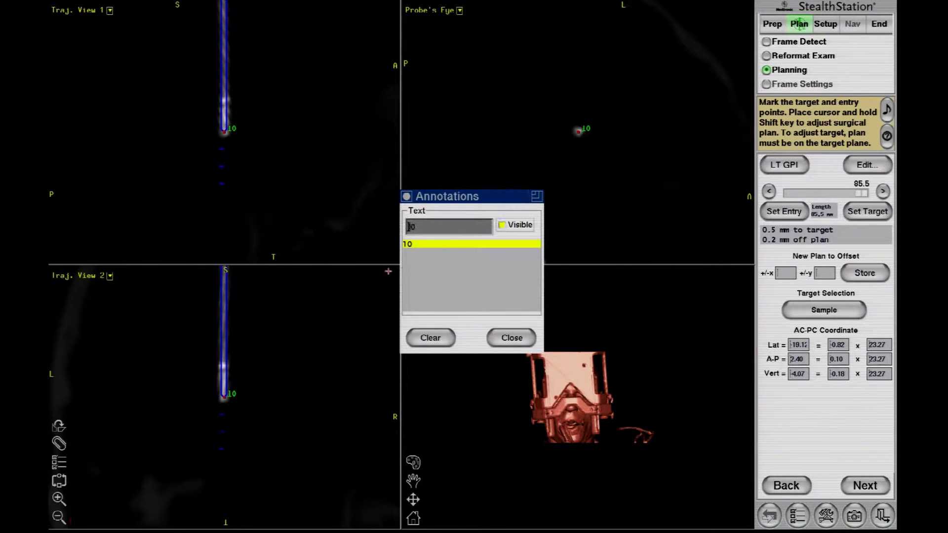
pyautogui.click(430, 338)
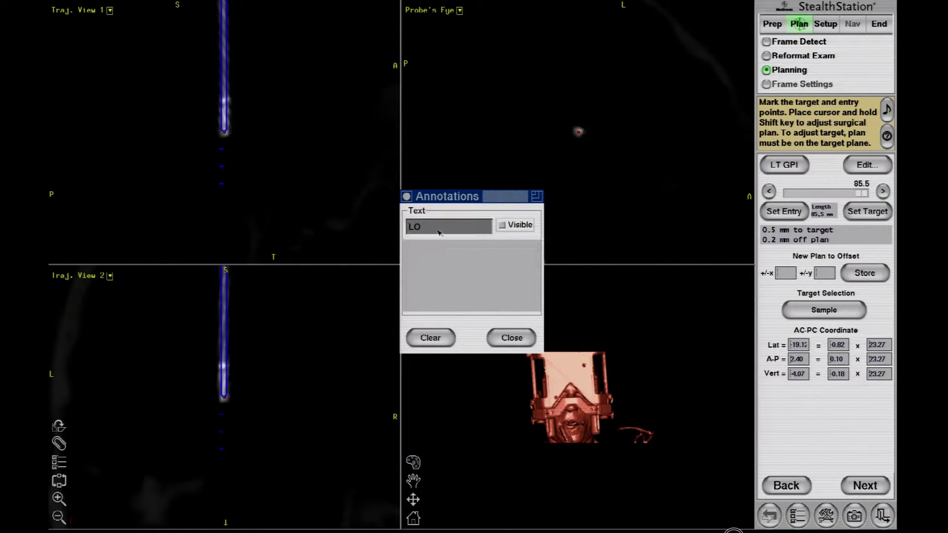
# Step: Add the annotations L1 and L2 at the left lead's next contacts above L0 along the trajectory
pyautogui.click(226, 386)
pyautogui.write('L1')
pyautogui.press('Return')
pyautogui.click(225, 388)
pyautogui.click(225, 395)
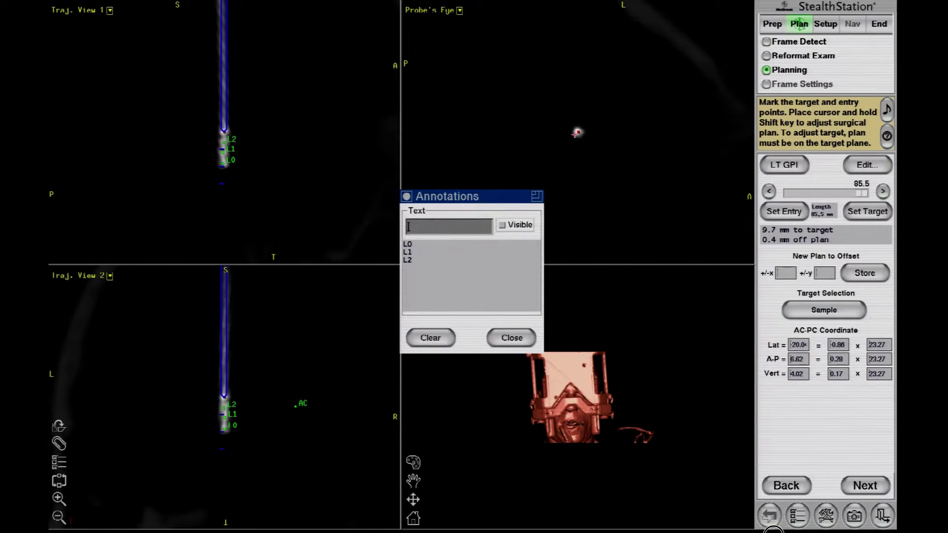
# Step: Label the two deepest contacts of the right lead with the annotations R0 and R1
pyautogui.click(224, 388)
pyautogui.write('R0')
pyautogui.press('Return')
pyautogui.click(225, 388)
pyautogui.write('R1')
pyautogui.press('Return')
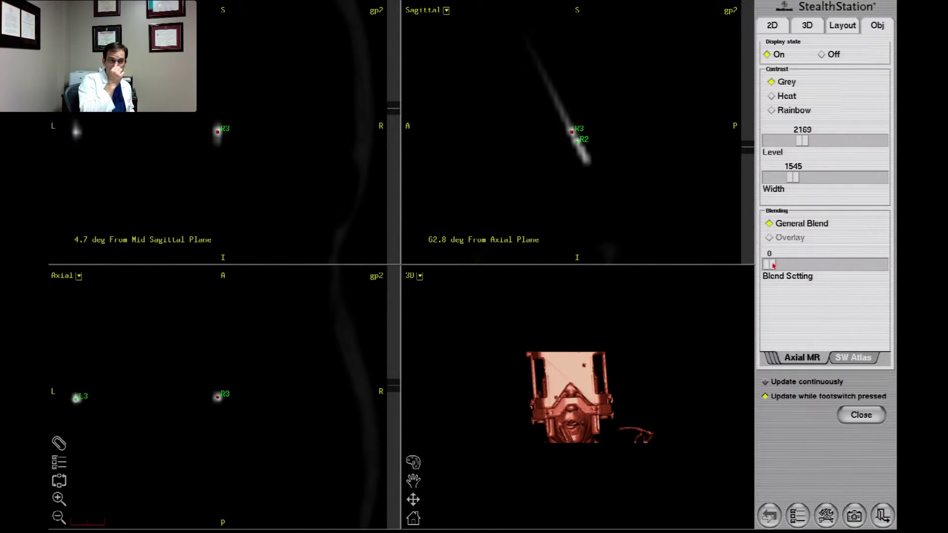
# Step: Set the Axial MR blend to its maximum and replace the 3D model view with the Probe's Eye view
pyautogui.moveTo(770, 265); pyautogui.dragTo(882, 264)
pyautogui.click(861, 416)
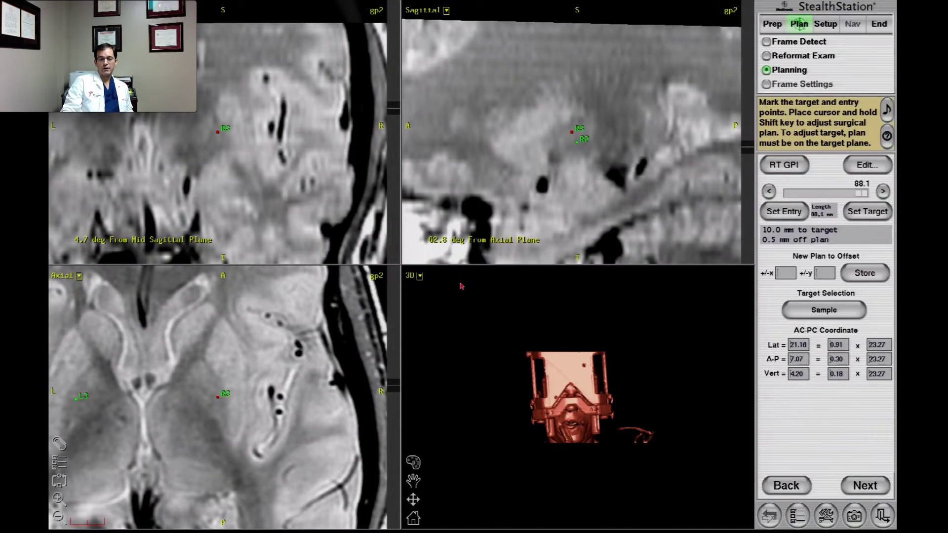
pyautogui.click(420, 277)
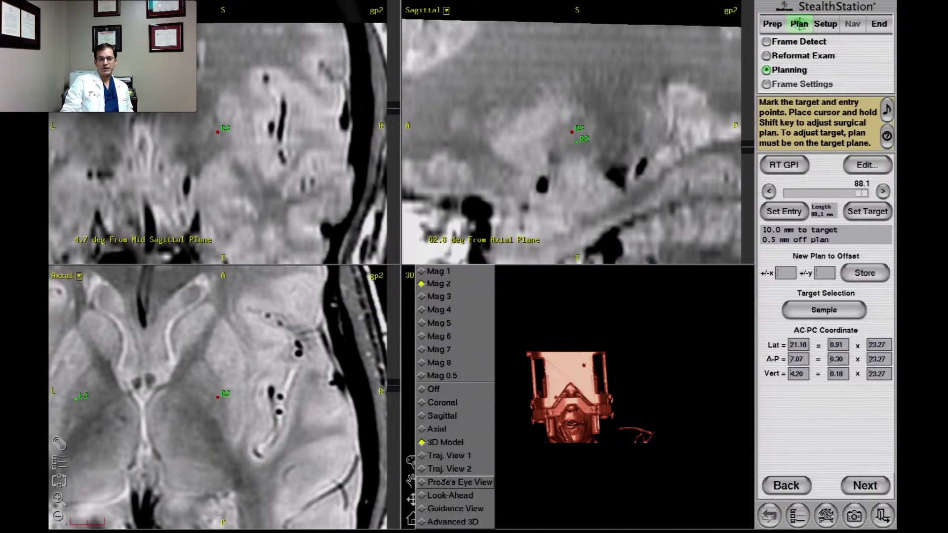
pyautogui.click(460, 482)
# Step: Return to Reformat Exam, go to the stored AC landmark and take a screen snapshot
pyautogui.click(770, 483)
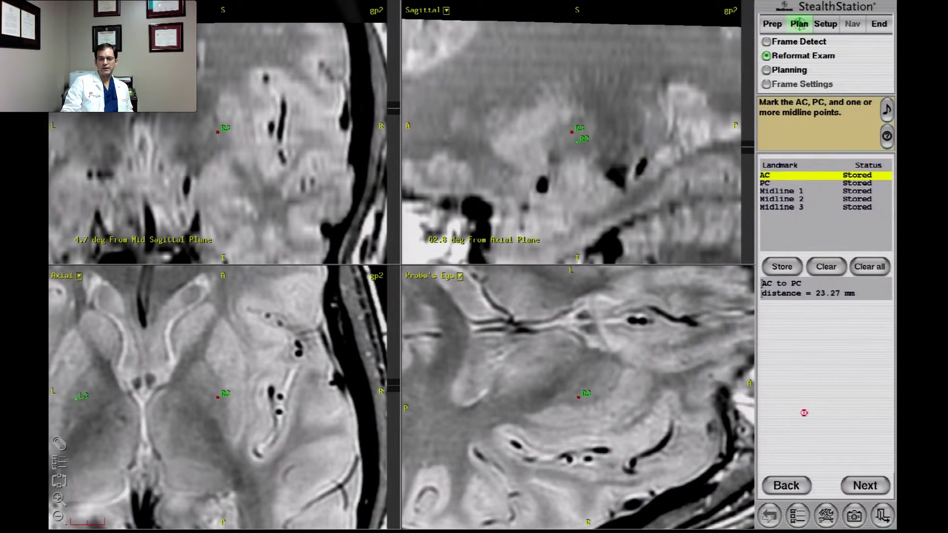
pyautogui.click(768, 175)
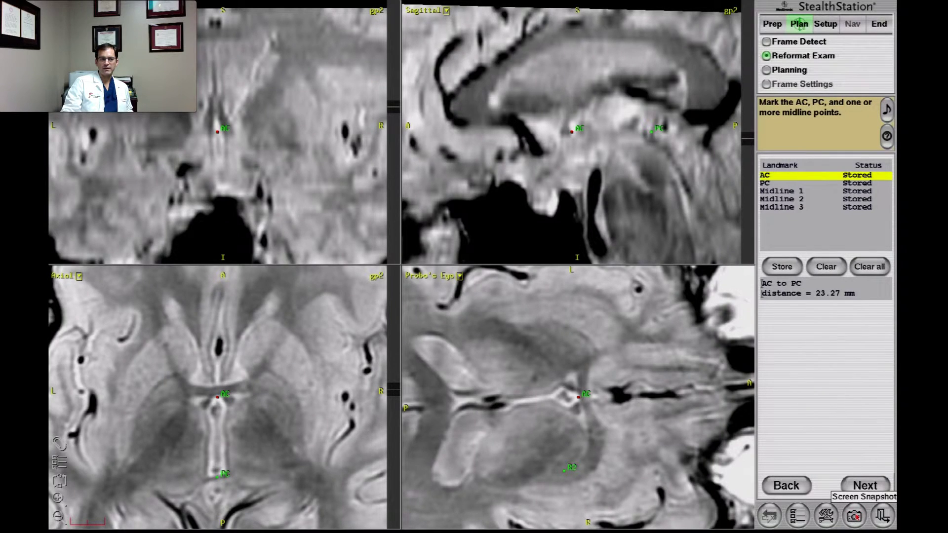
pyautogui.click(854, 516)
# Step: Return to planning and view the RT GPI plan's target, followed by the point 5 mm short of it on the trajectory
pyautogui.click(864, 486)
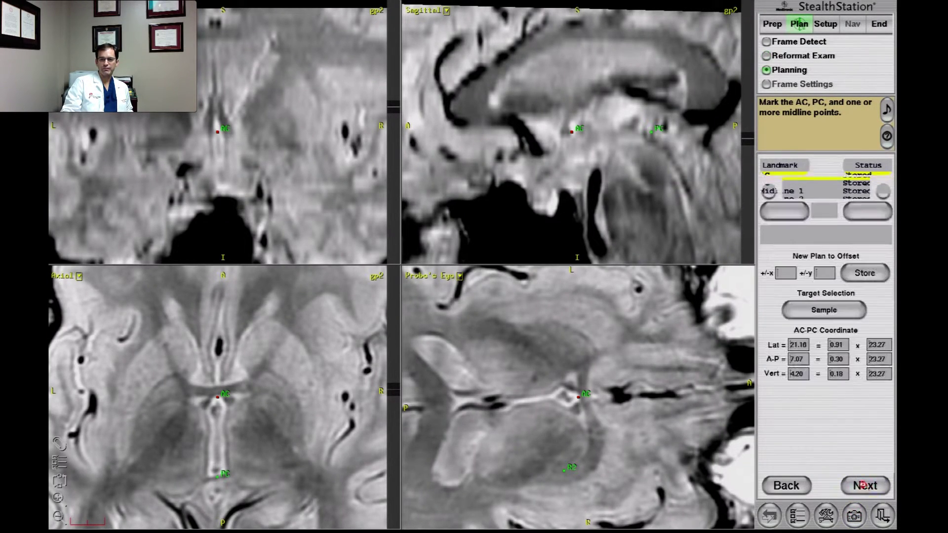
pyautogui.click(882, 192)
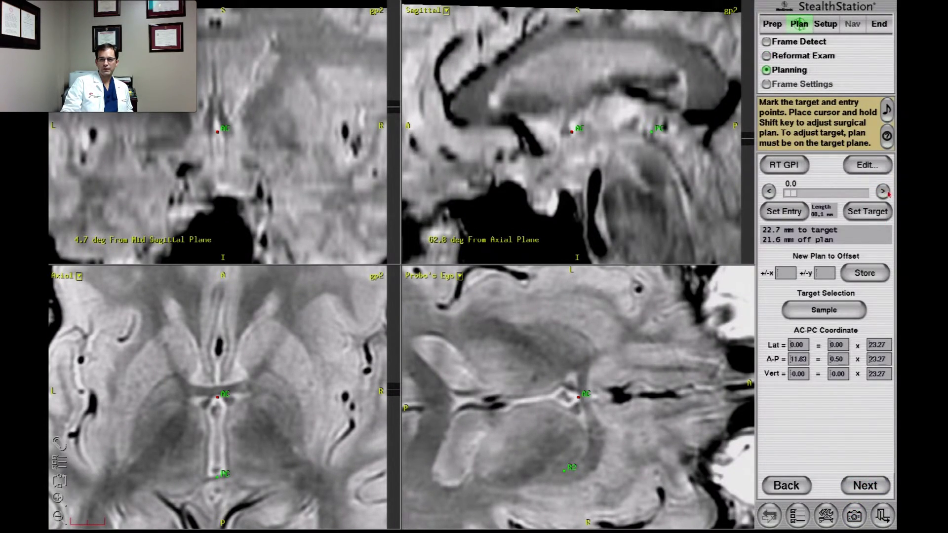
pyautogui.click(884, 192)
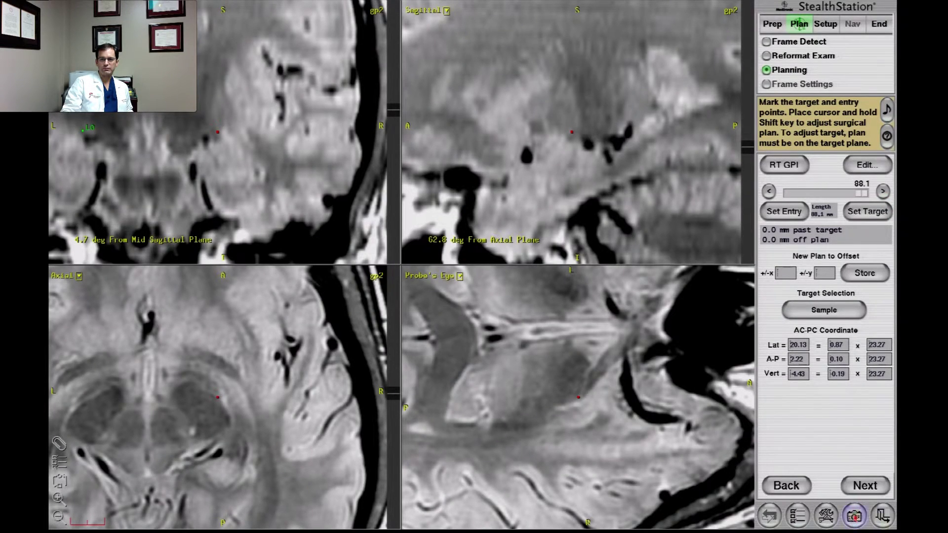
pyautogui.click(785, 236)
pyautogui.write('-5')
pyautogui.press('Return')
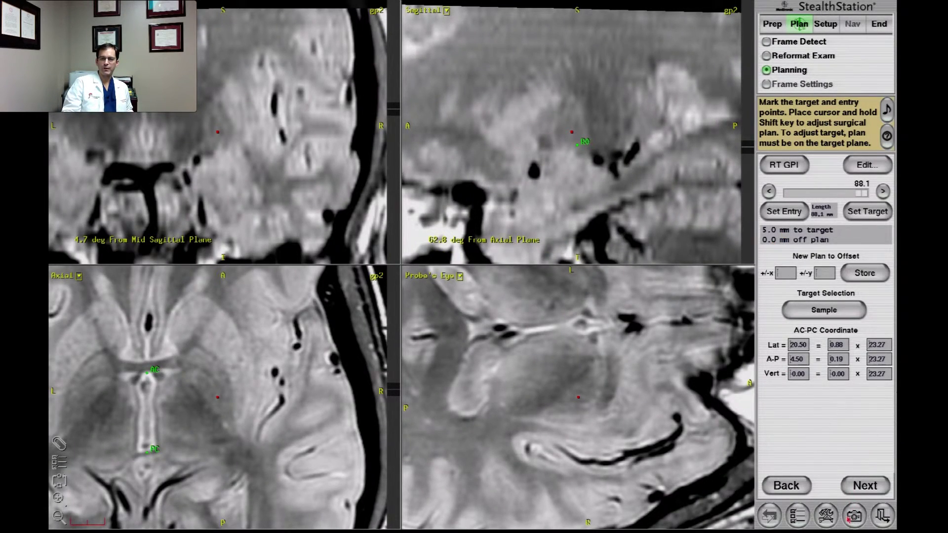
# Step: Switch to the LT GPI plan and view its target and the point 5 mm short of it on the trajectory
pyautogui.click(781, 165)
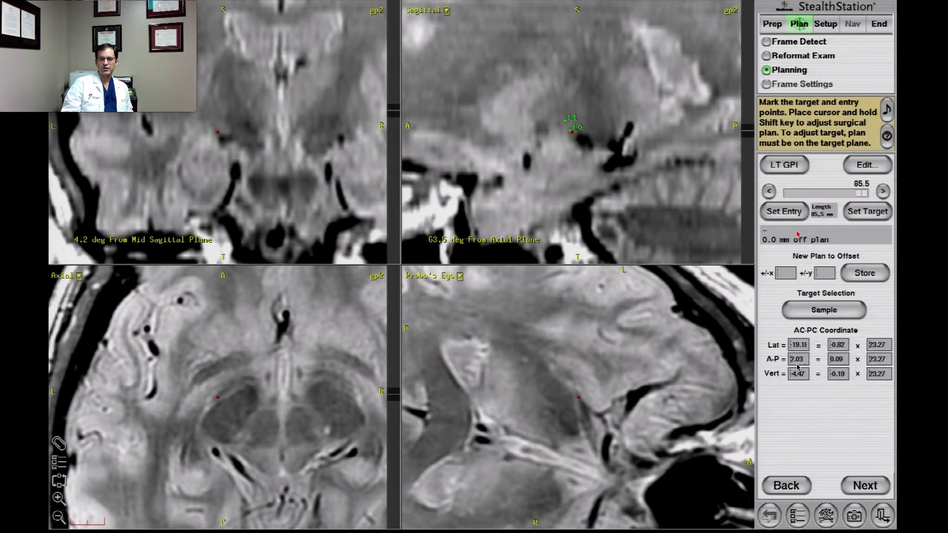
pyautogui.press('Return')
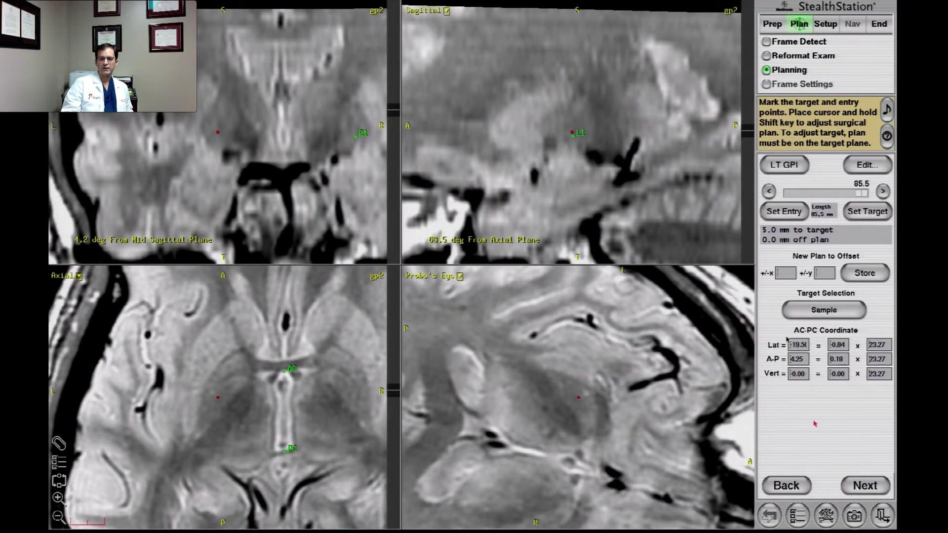
pyautogui.click(785, 167)
pyautogui.click(827, 165)
# Step: Blend the Axial MR with the CT at 56 and set the contrast level to 2134
pyautogui.click(798, 517)
pyautogui.moveTo(879, 270); pyautogui.dragTo(831, 274)
pyautogui.click(880, 412)
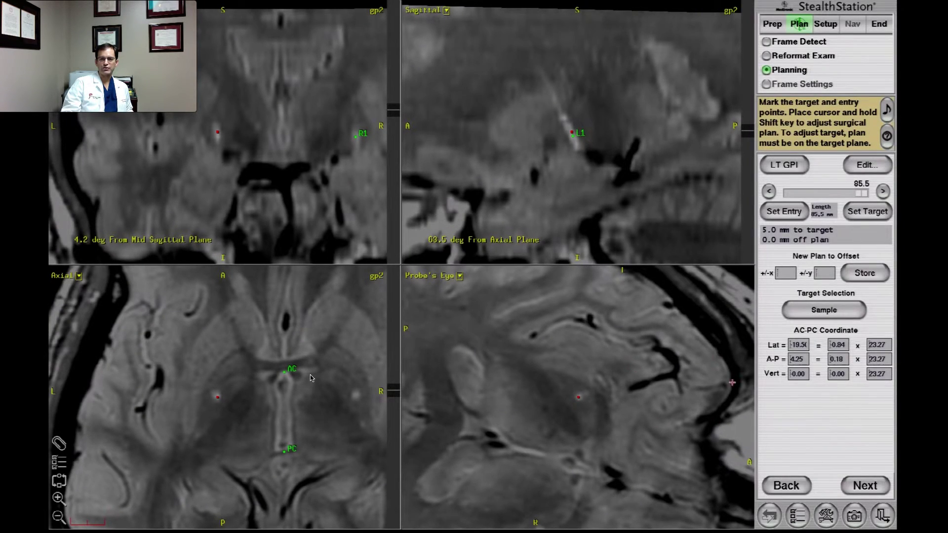
pyautogui.click(793, 516)
pyautogui.moveTo(799, 144); pyautogui.dragTo(801, 141)
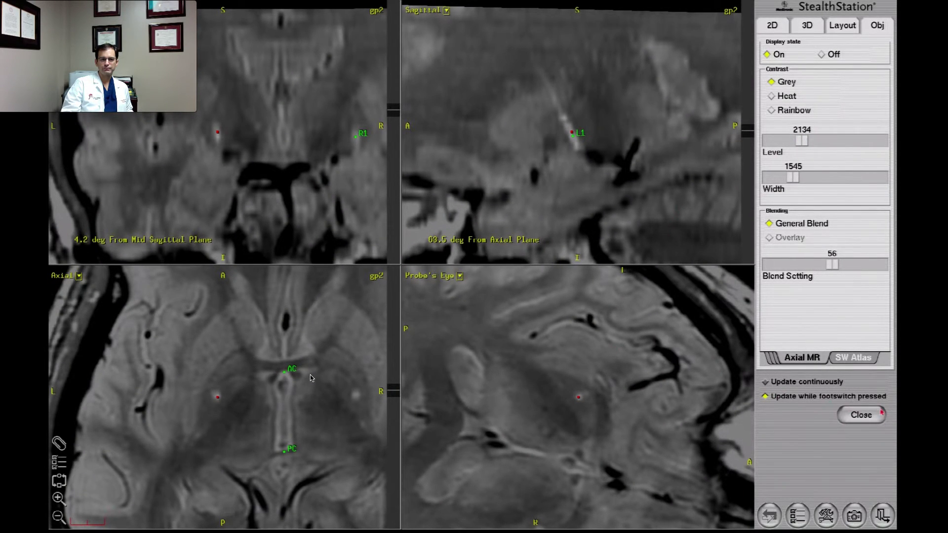
pyautogui.click(882, 413)
# Step: Open the annotations and go through the left lead's contacts L0, L1, L2 and L3 on the blended images
pyautogui.click(61, 445)
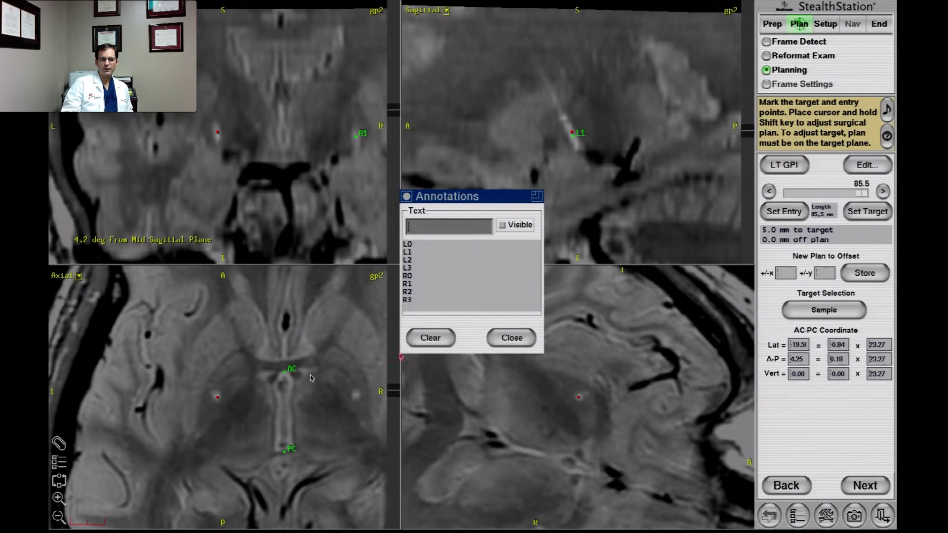
pyautogui.click(422, 244)
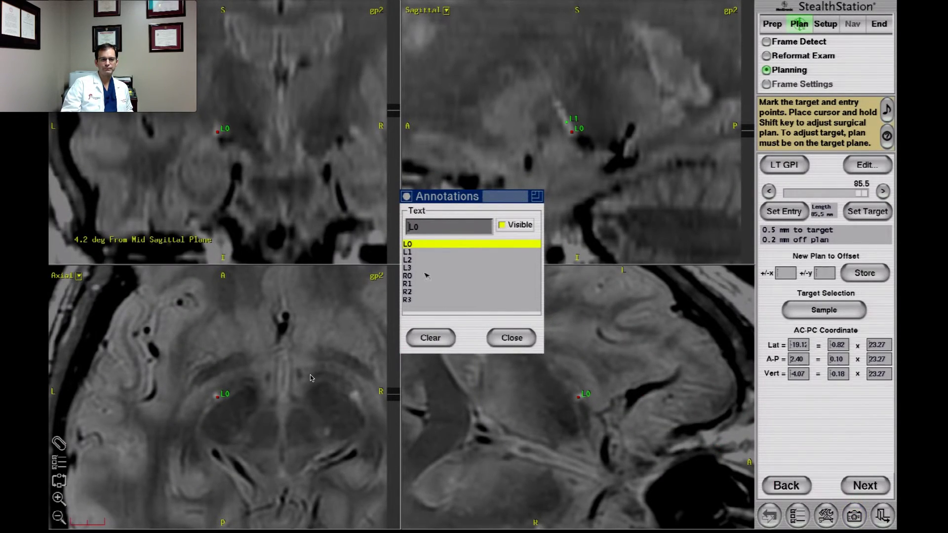
pyautogui.click(418, 252)
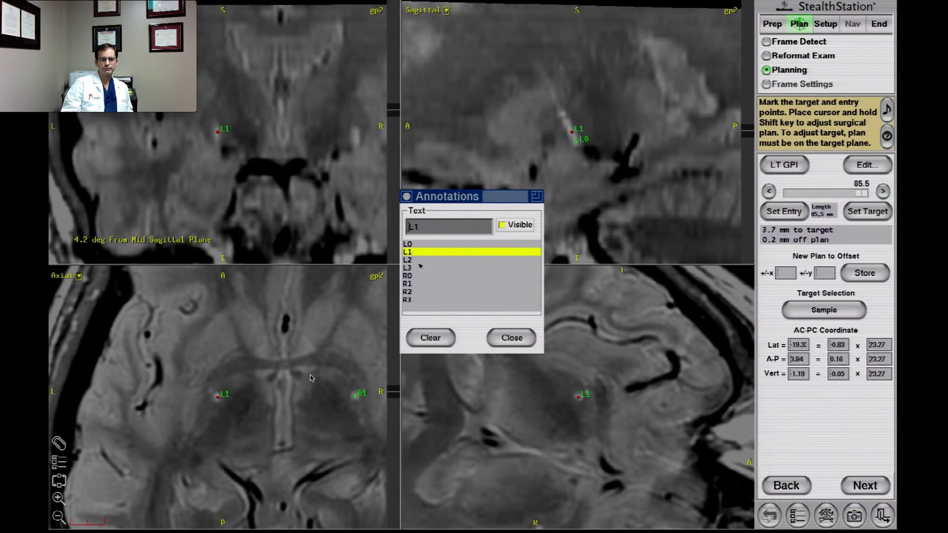
pyautogui.click(420, 261)
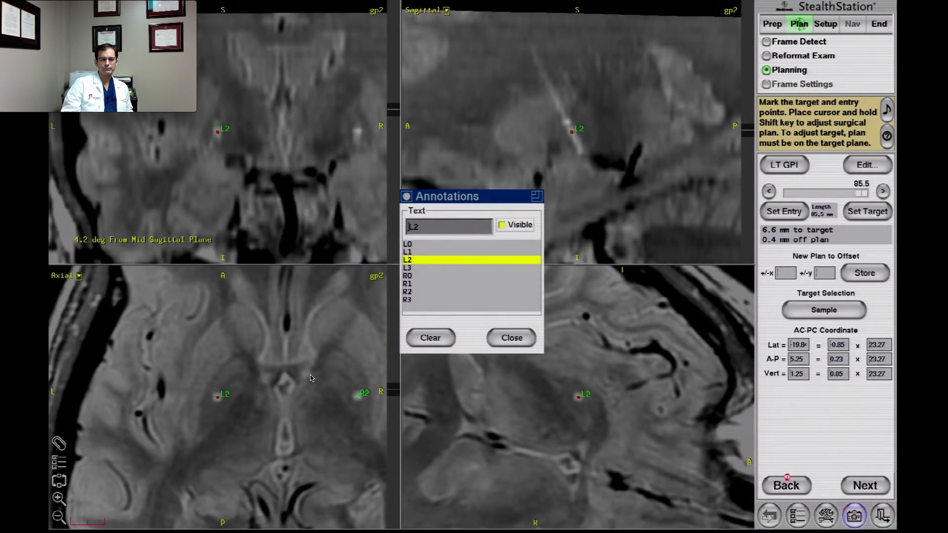
pyautogui.click(453, 269)
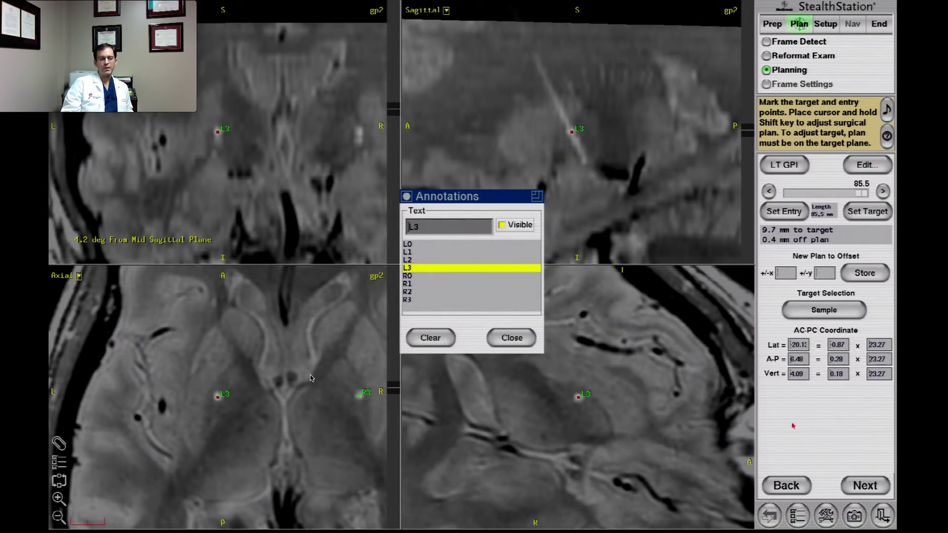
# Step: Switch to the RT GPI plan, go through the right lead's contacts R0 to R3, and close the annotations
pyautogui.click(779, 170)
pyautogui.click(791, 189)
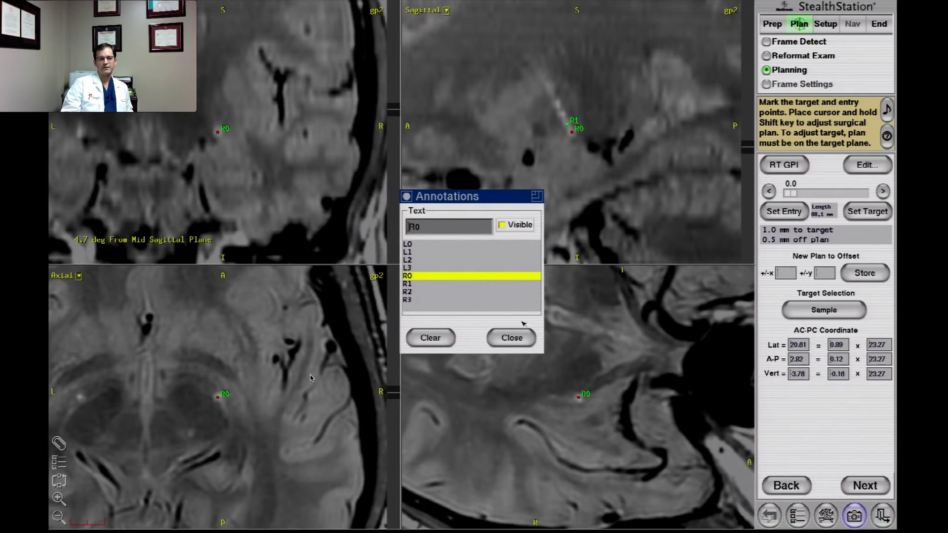
pyautogui.click(428, 284)
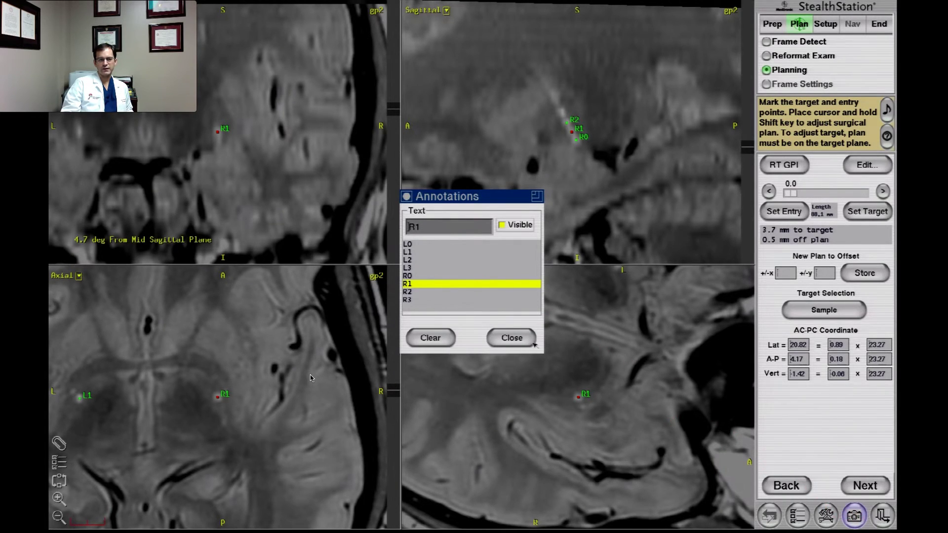
pyautogui.click(454, 292)
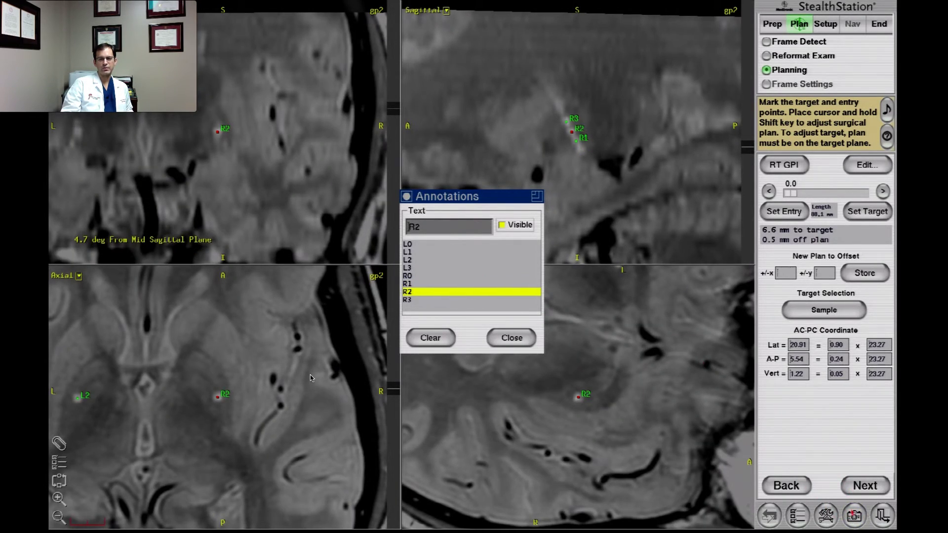
pyautogui.click(504, 299)
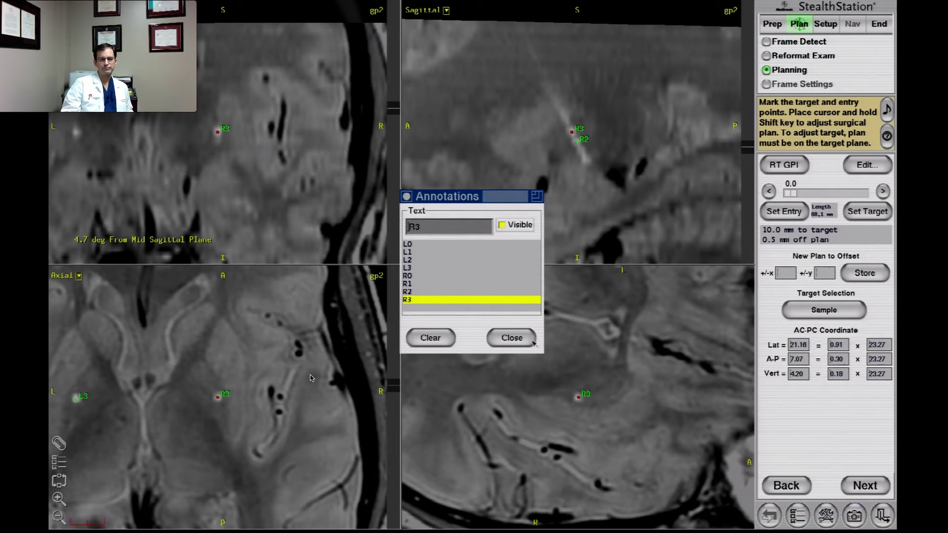
pyautogui.click(531, 343)
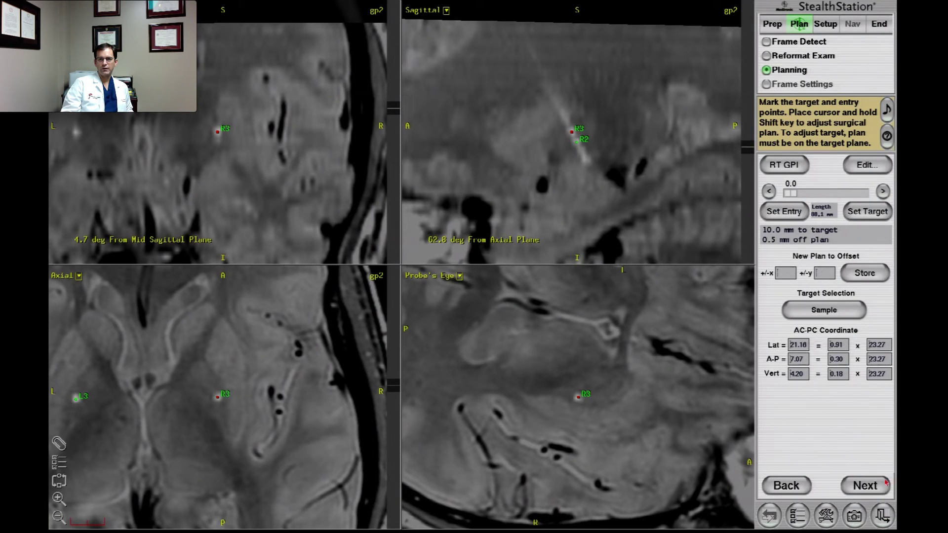
# Step: Finish planning and go to the Archive stage of the procedure
pyautogui.click(879, 29)
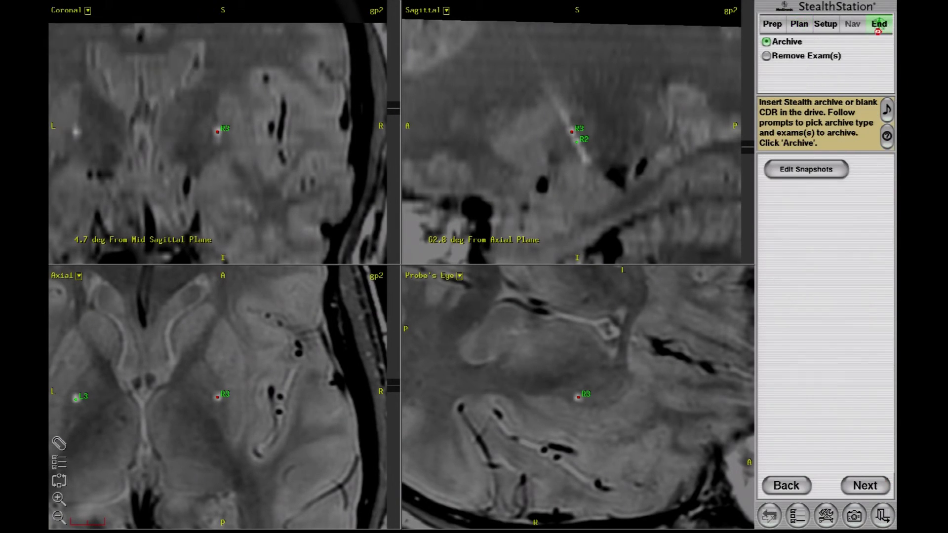
pyautogui.press('super+Tab')
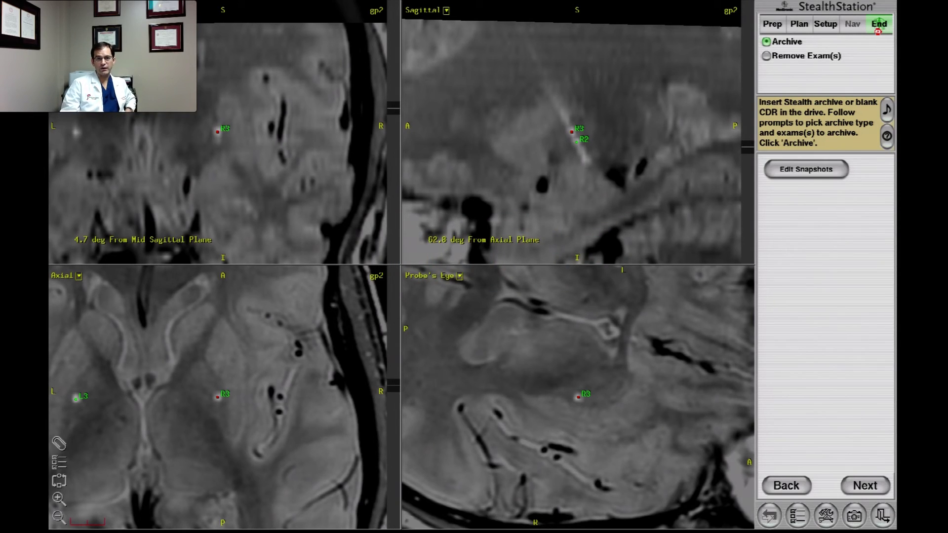